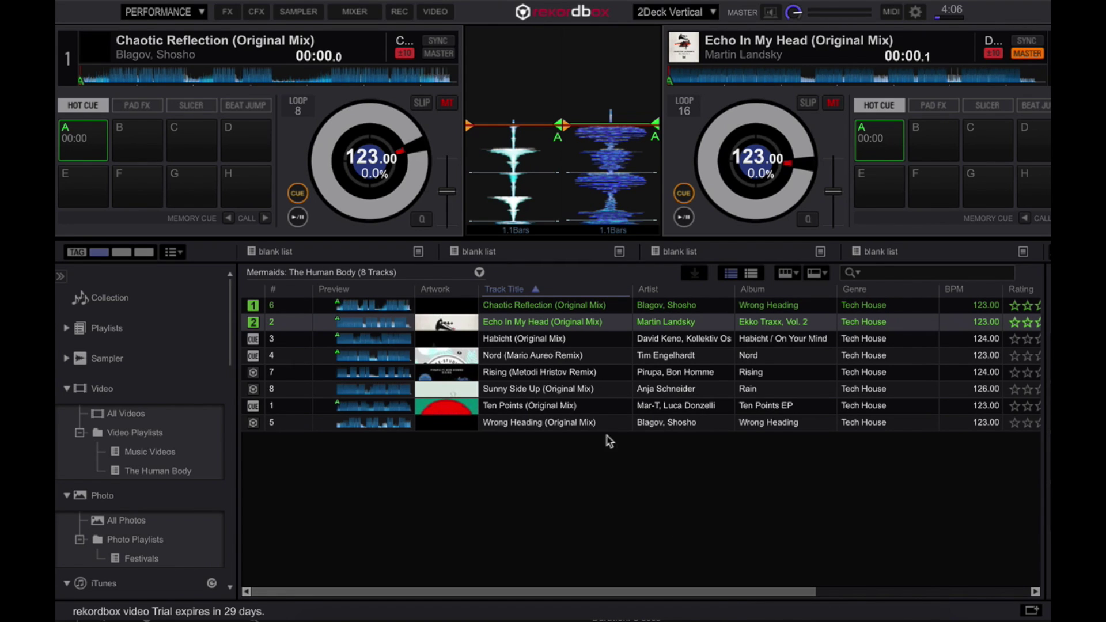
pyautogui.click(437, 13)
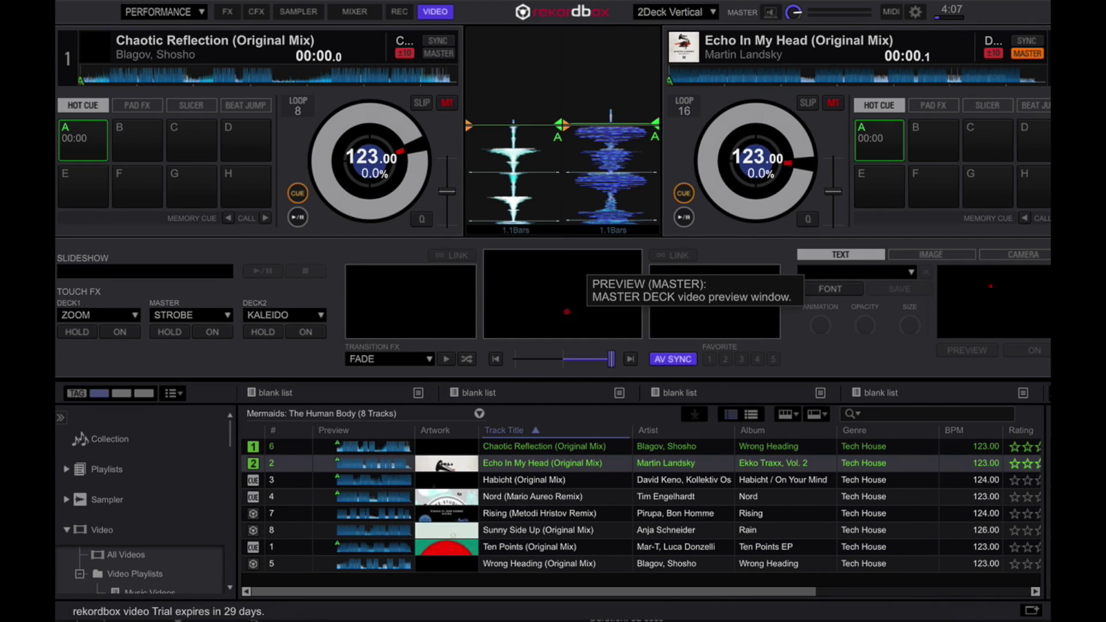
pyautogui.click(566, 312)
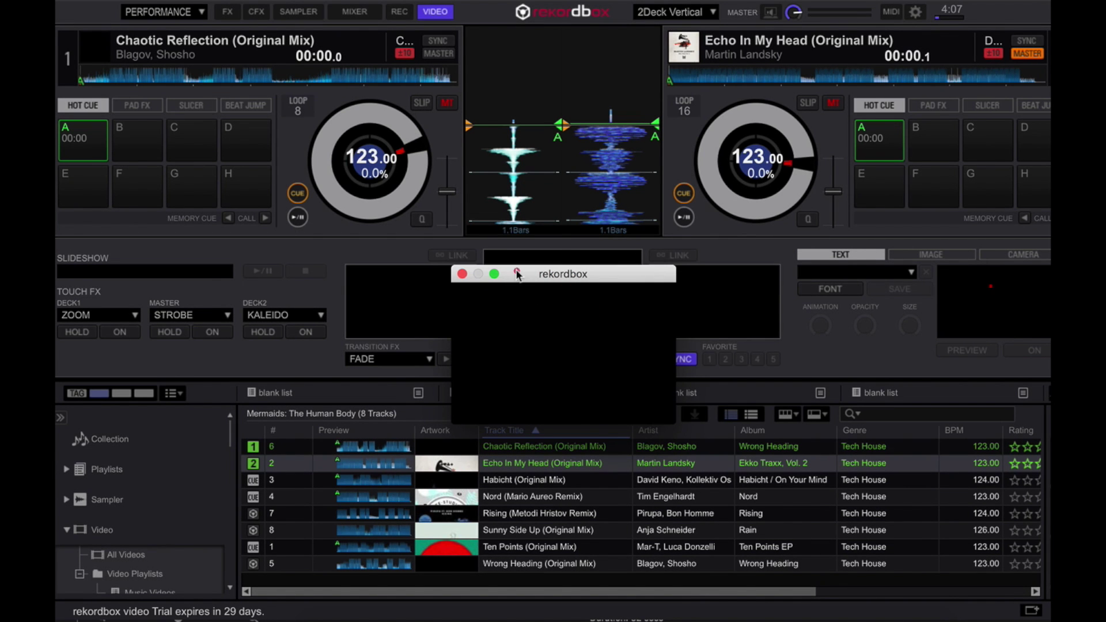
pyautogui.moveTo(516, 274); pyautogui.dragTo(613, 277)
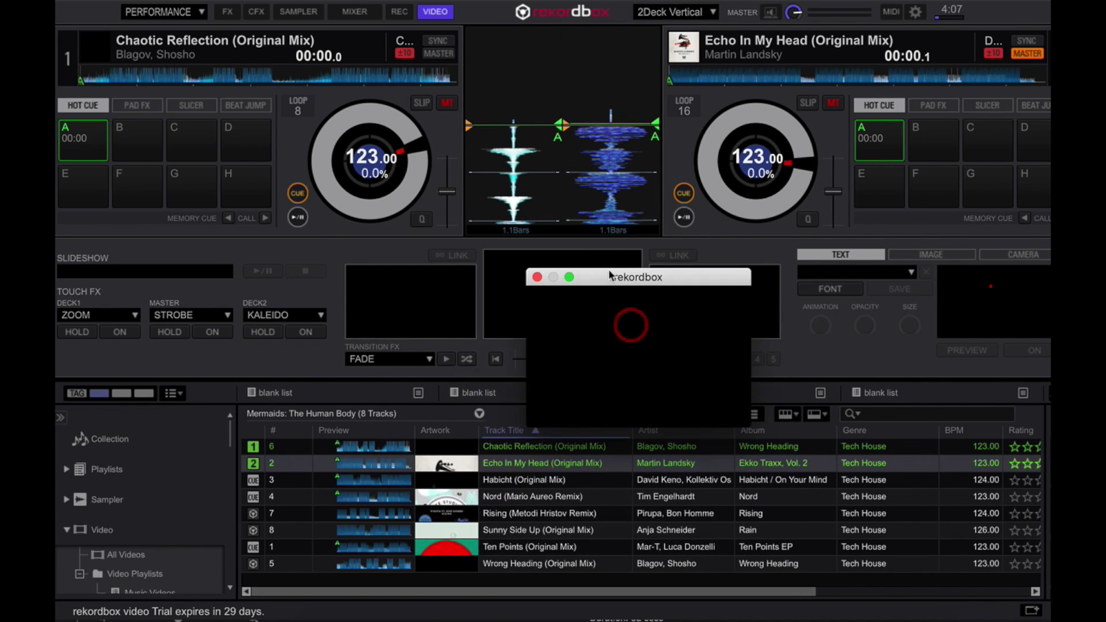
pyautogui.click(535, 277)
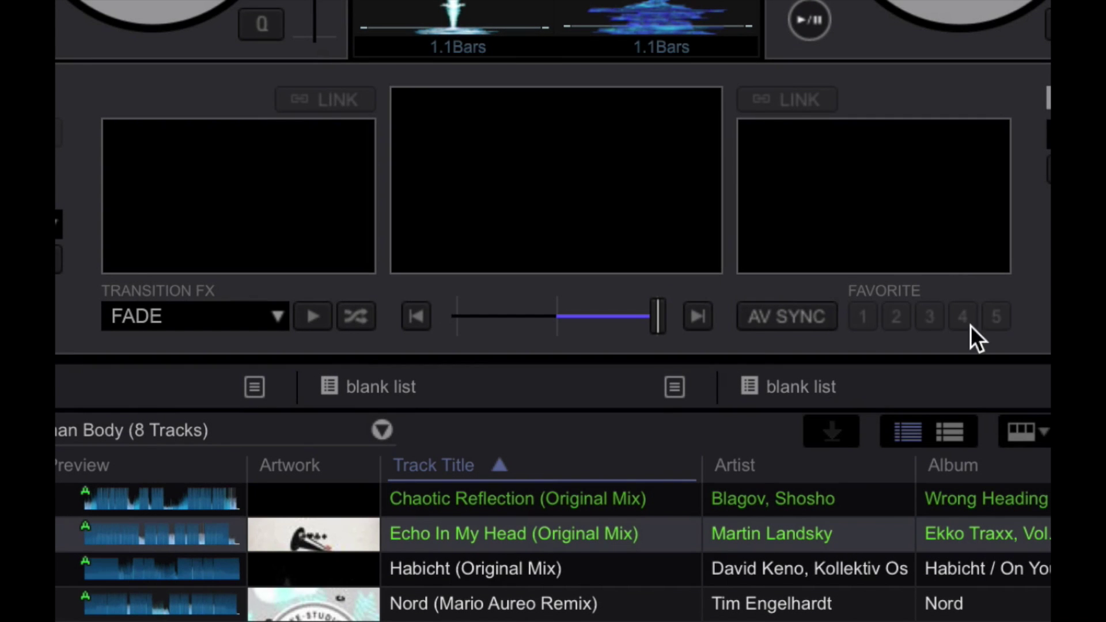
pyautogui.click(808, 319)
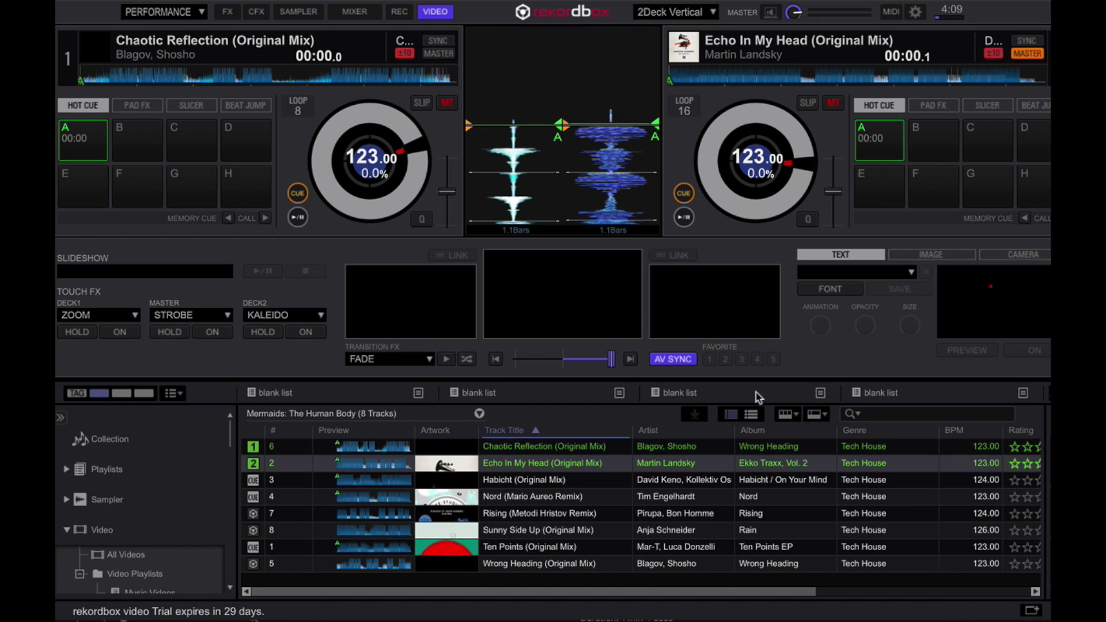
# Step: From The Human Body playlist, load the skeleton video on deck 1 and the skull on deck 2, then play deck 2
pyautogui.scroll(-2, 192, 464)
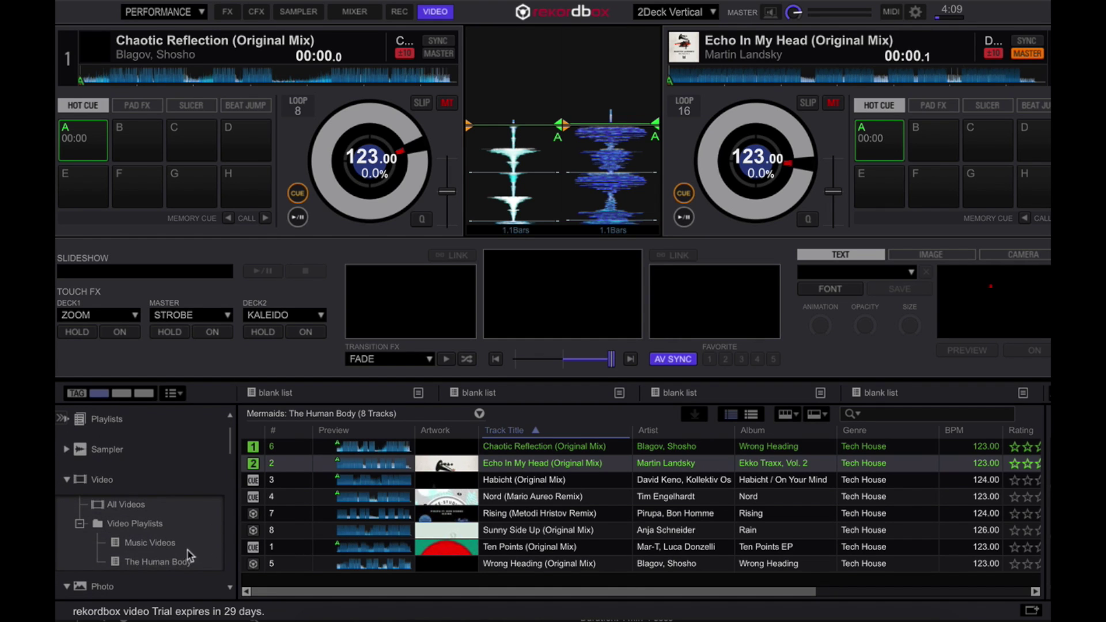
pyautogui.click(187, 560)
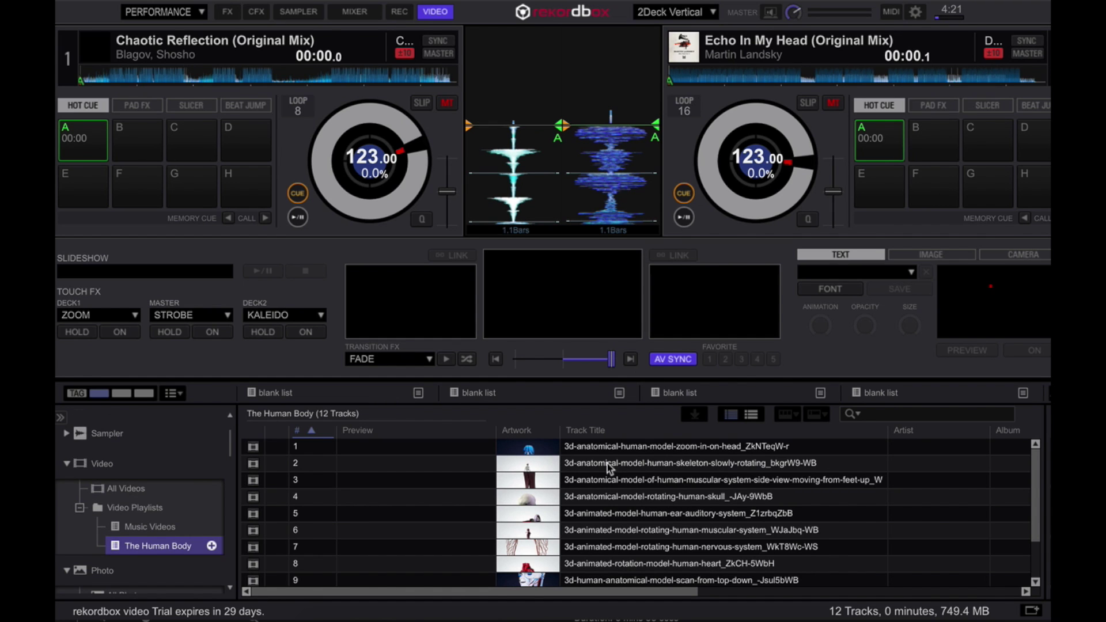
pyautogui.moveTo(609, 468); pyautogui.dragTo(397, 299)
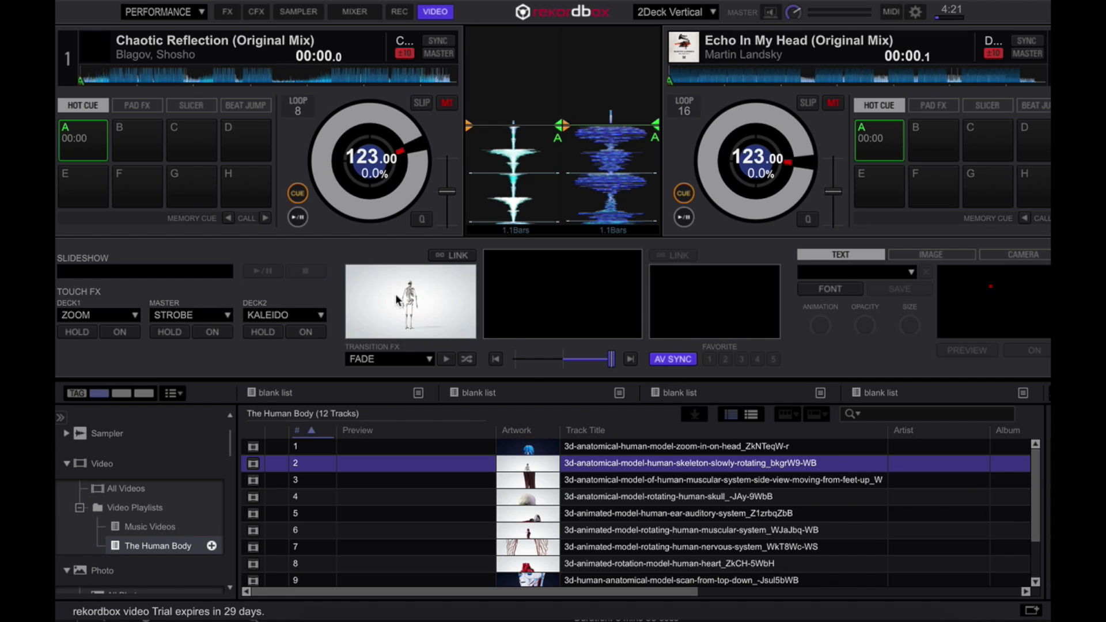
pyautogui.moveTo(605, 501); pyautogui.dragTo(739, 311)
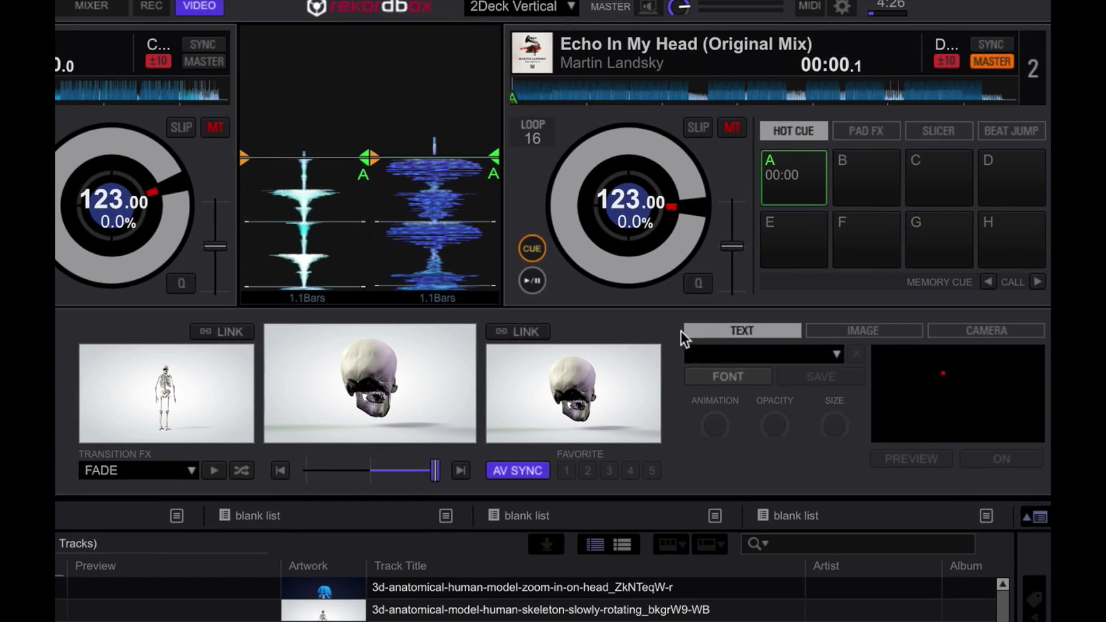
pyautogui.click(531, 280)
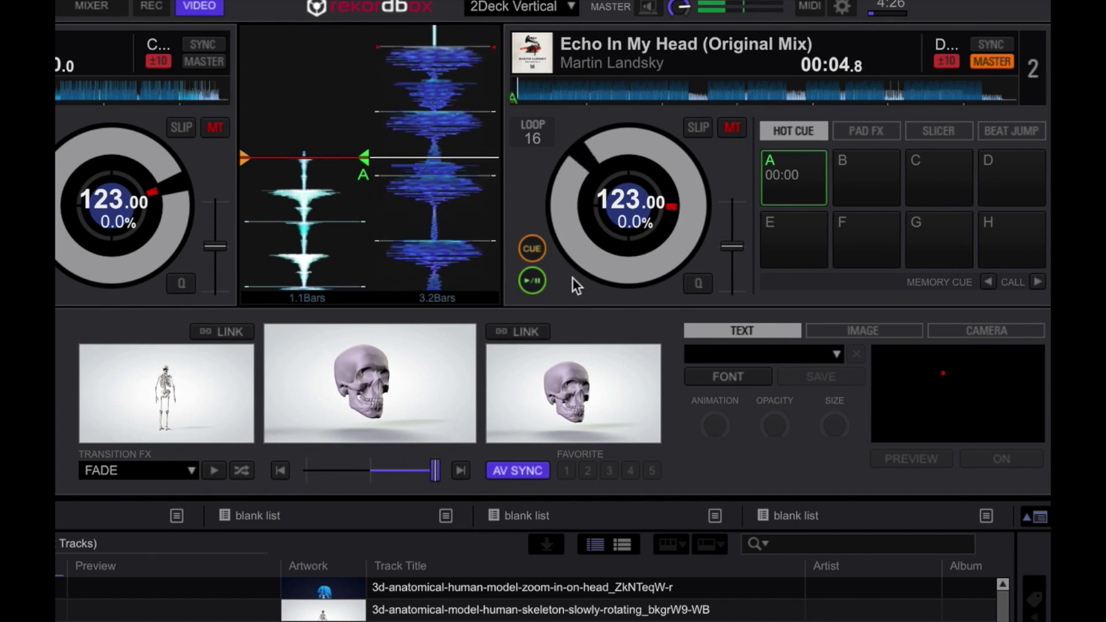
# Step: Show the master video mix in its own separate output window
pyautogui.click(383, 389)
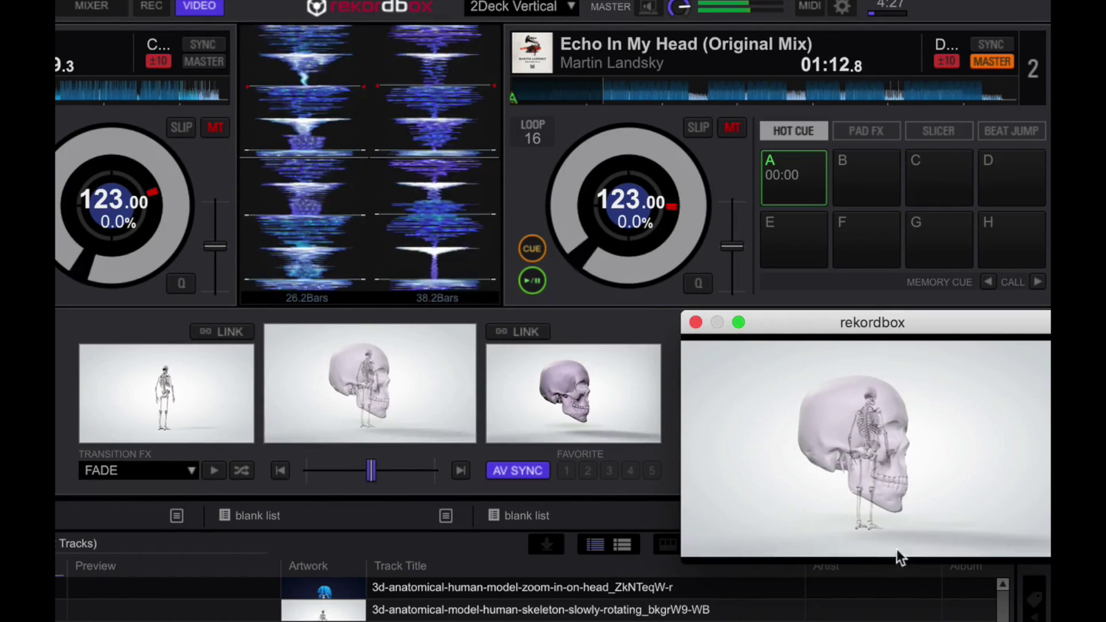
pyautogui.click(163, 470)
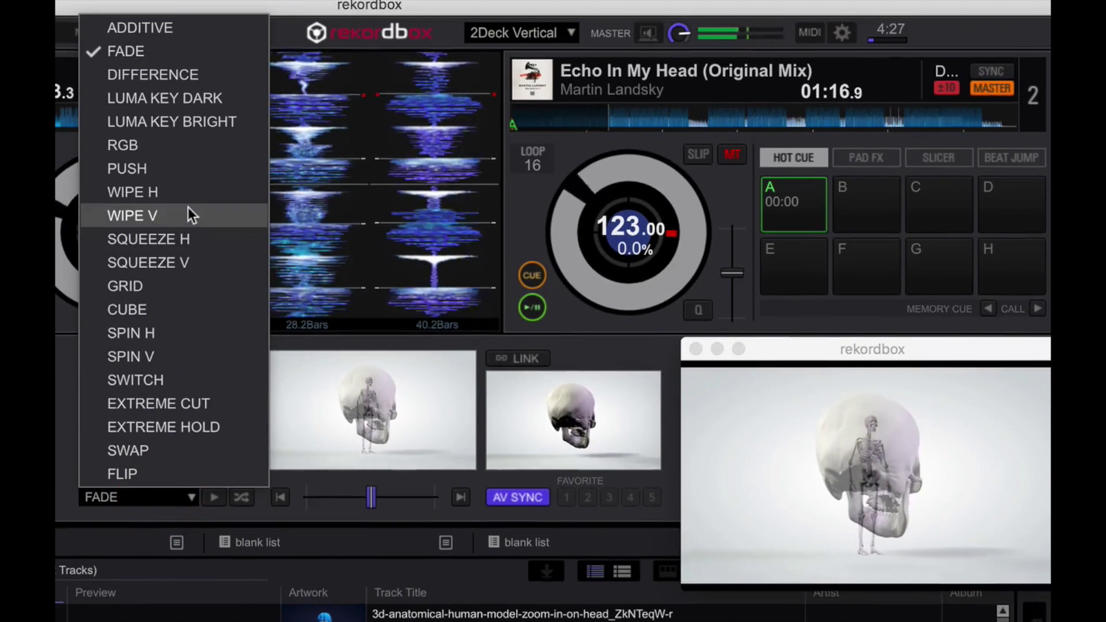
# Step: Blend the decks with the DIFFERENCE transition, then with ADDITIVE
pyautogui.click(160, 77)
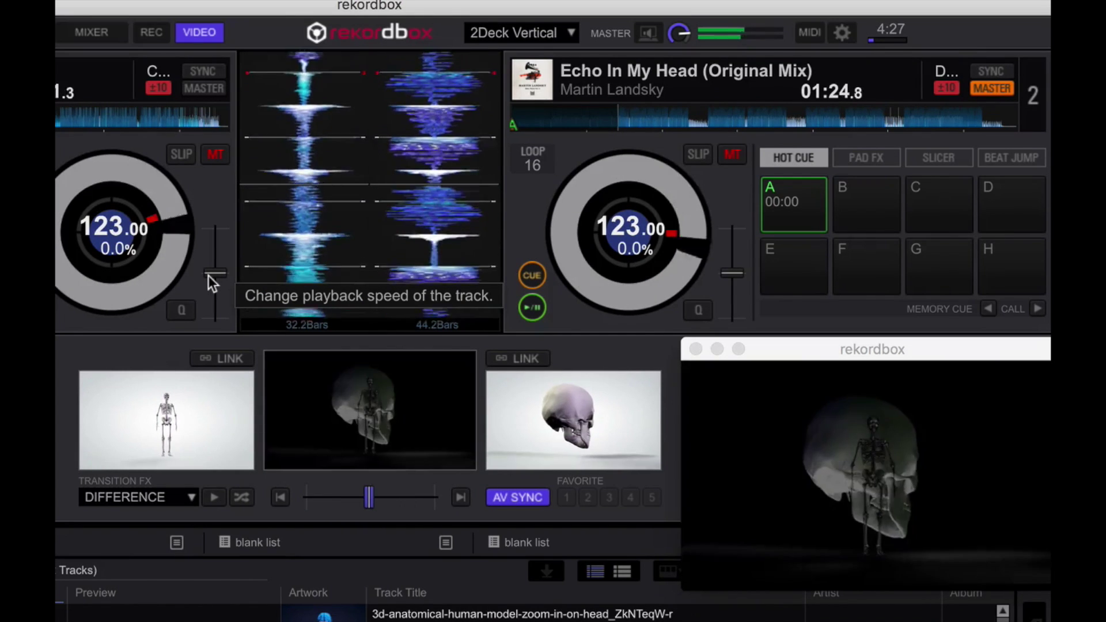
pyautogui.click(158, 496)
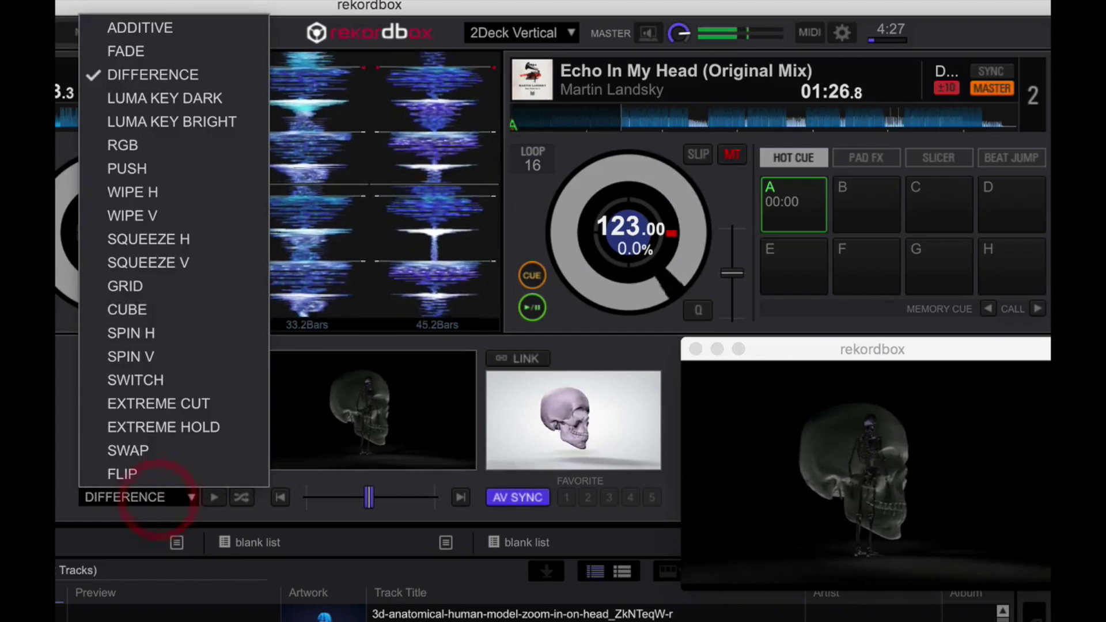
pyautogui.click(160, 29)
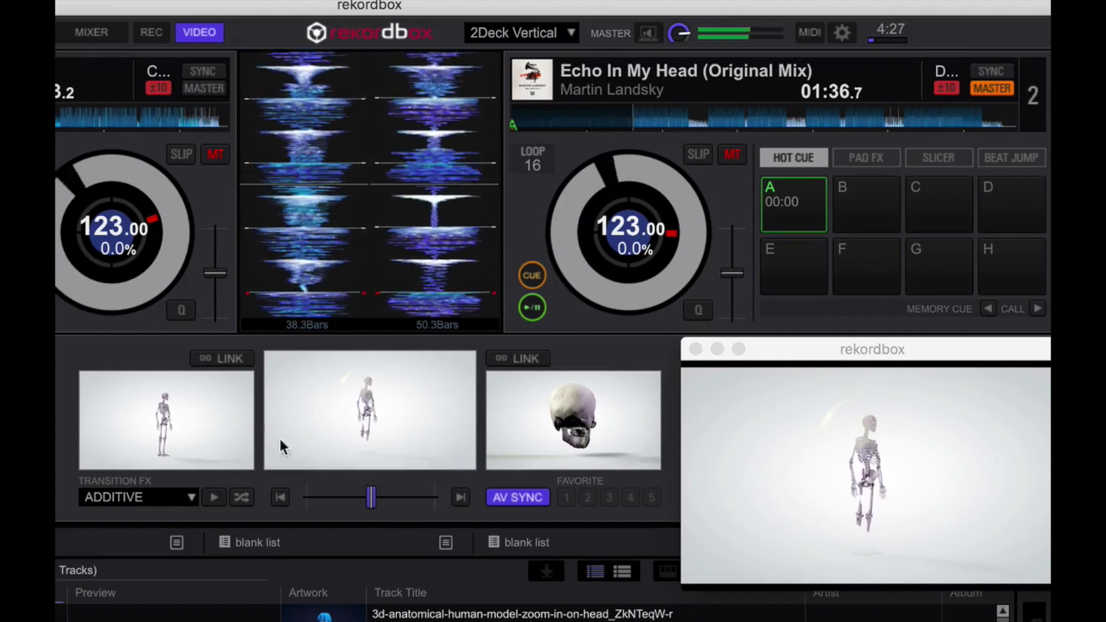
# Step: Step through transitions to LUMA KEY BRIGHT, then randomize twice to land on WIPE H
pyautogui.click(215, 496)
pyautogui.click(216, 496)
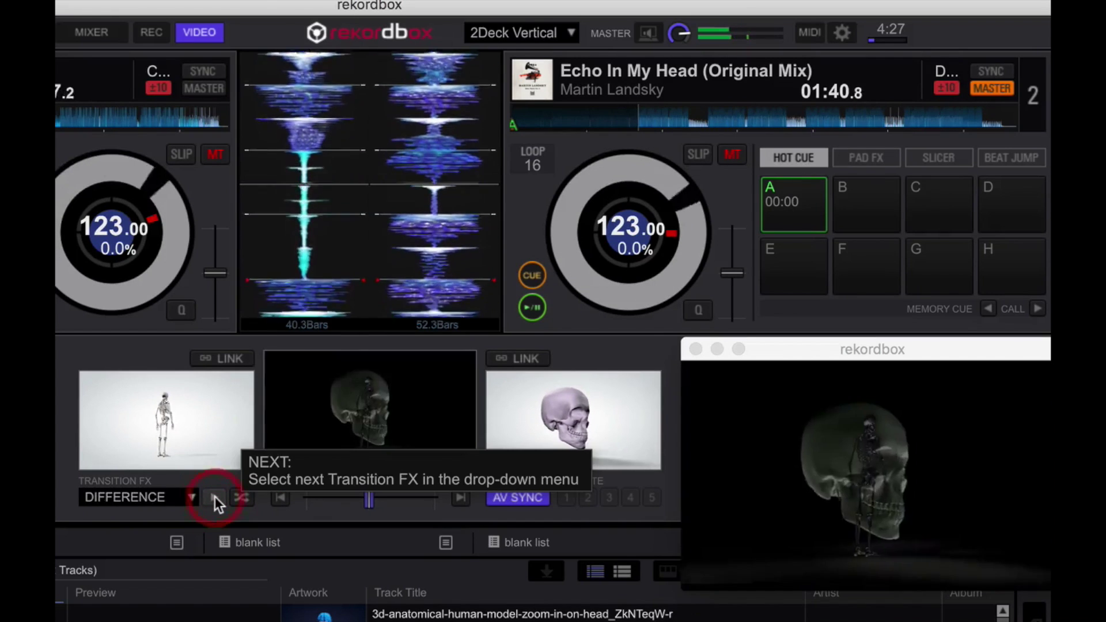
pyautogui.click(216, 497)
pyautogui.click(215, 496)
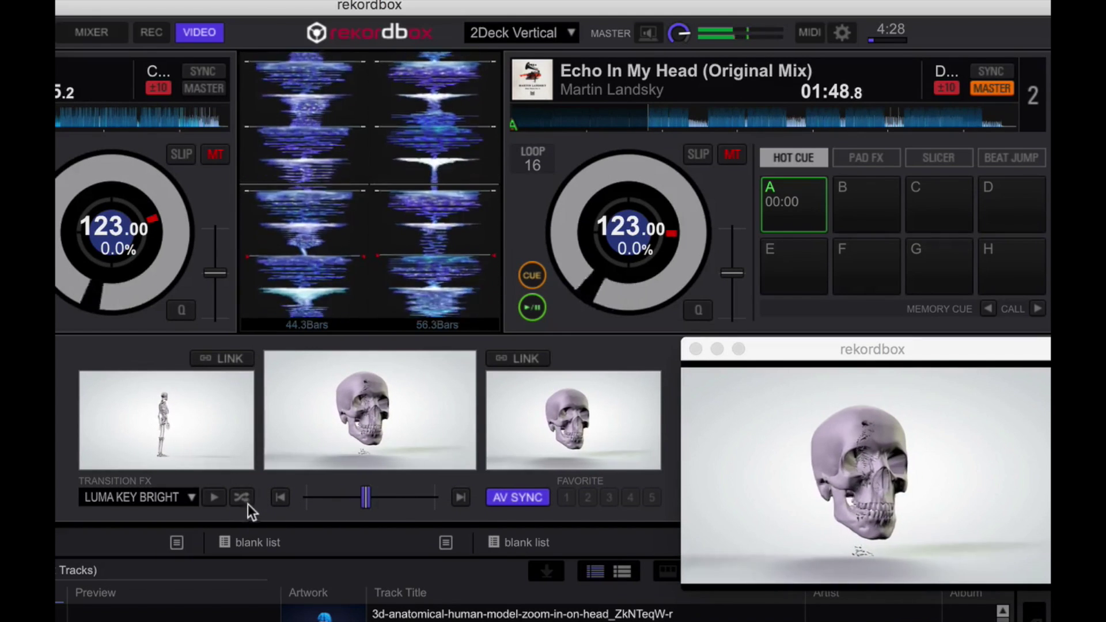
pyautogui.click(248, 500)
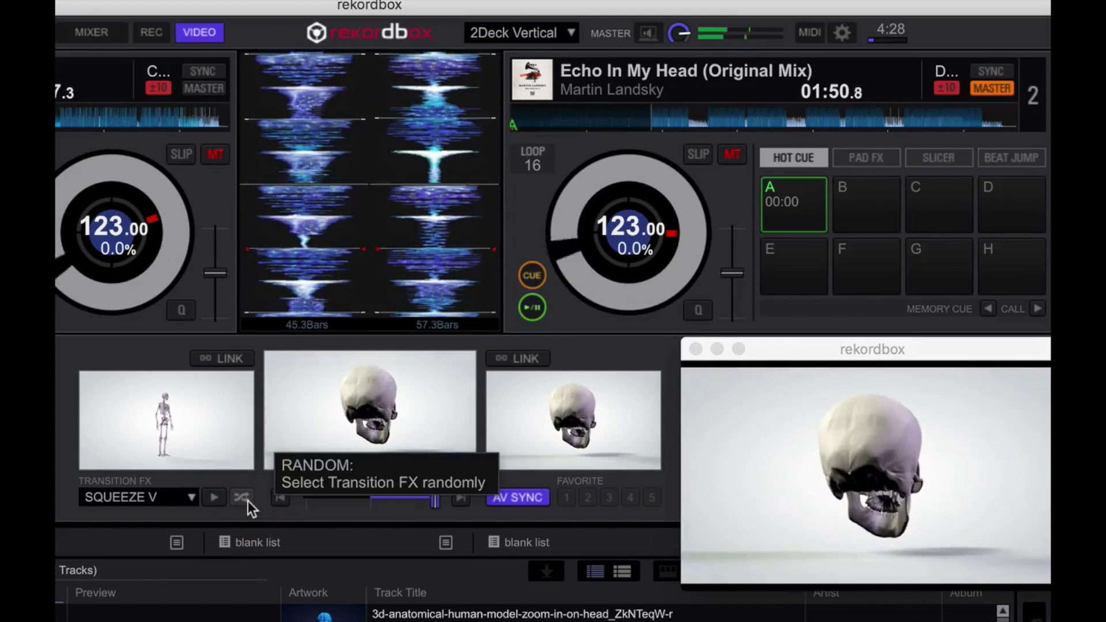
pyautogui.click(247, 500)
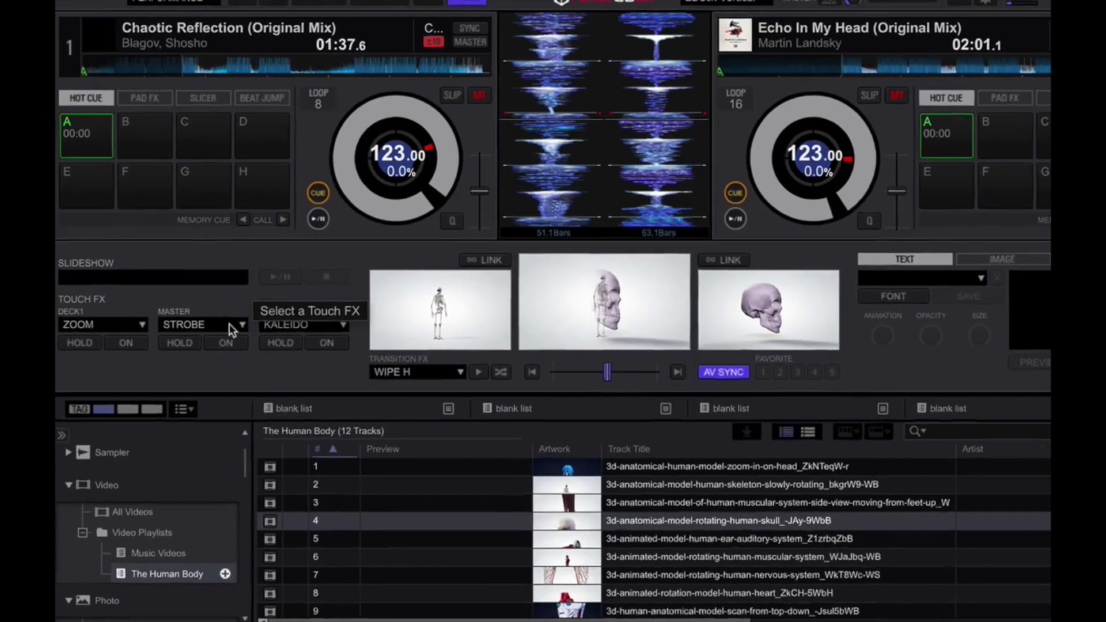
# Step: Keep STROBE as the master touch effect, switch it on, and sweep it across the master preview
pyautogui.click(227, 315)
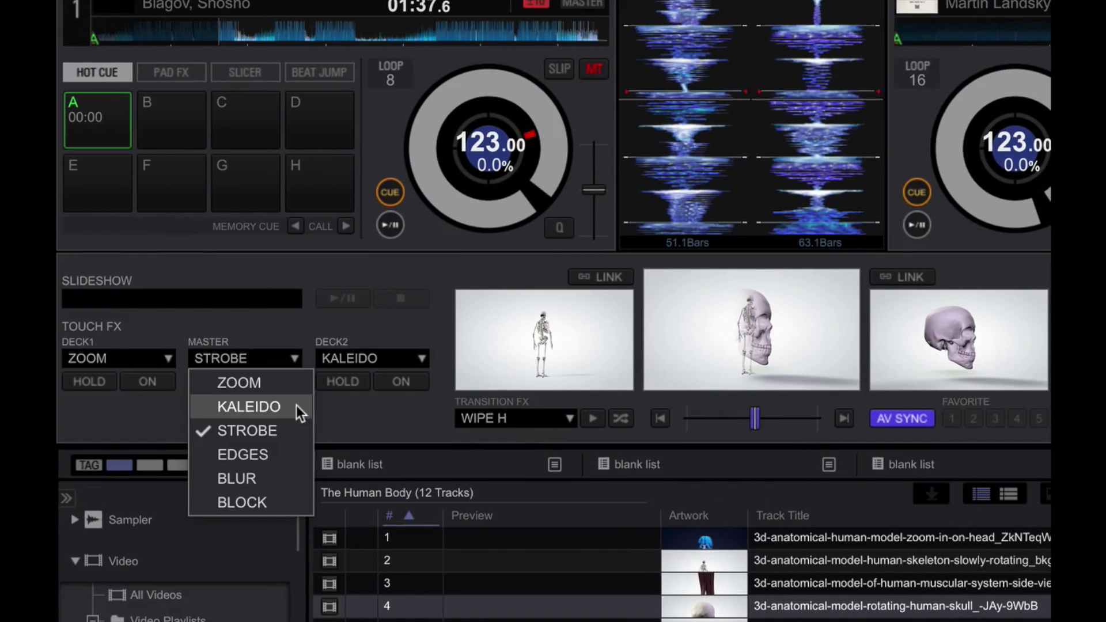
pyautogui.click(292, 430)
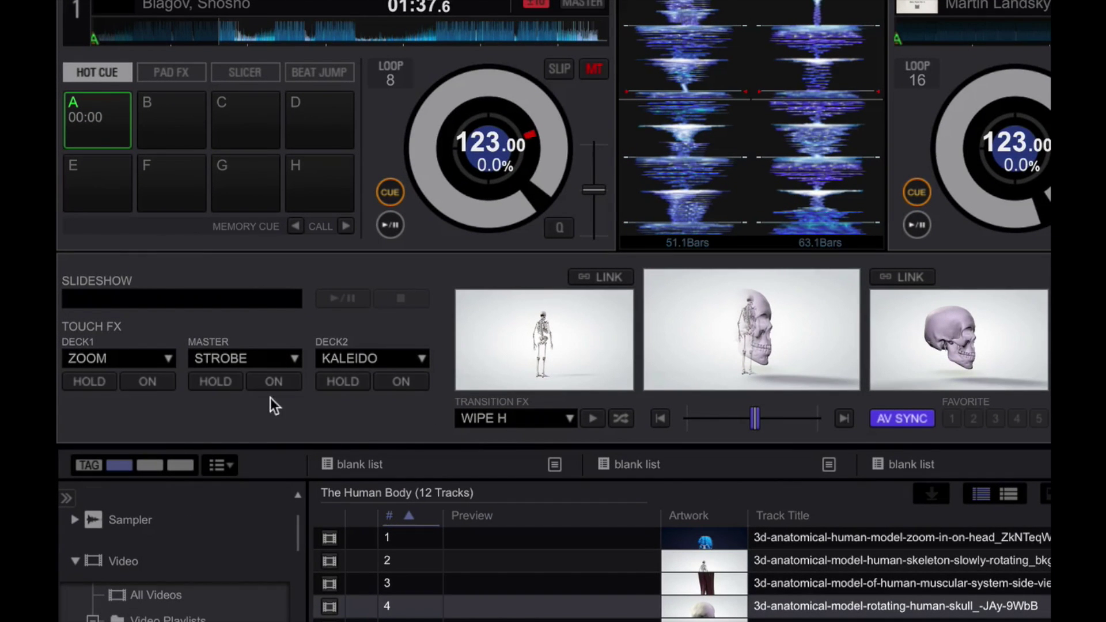
pyautogui.click(272, 382)
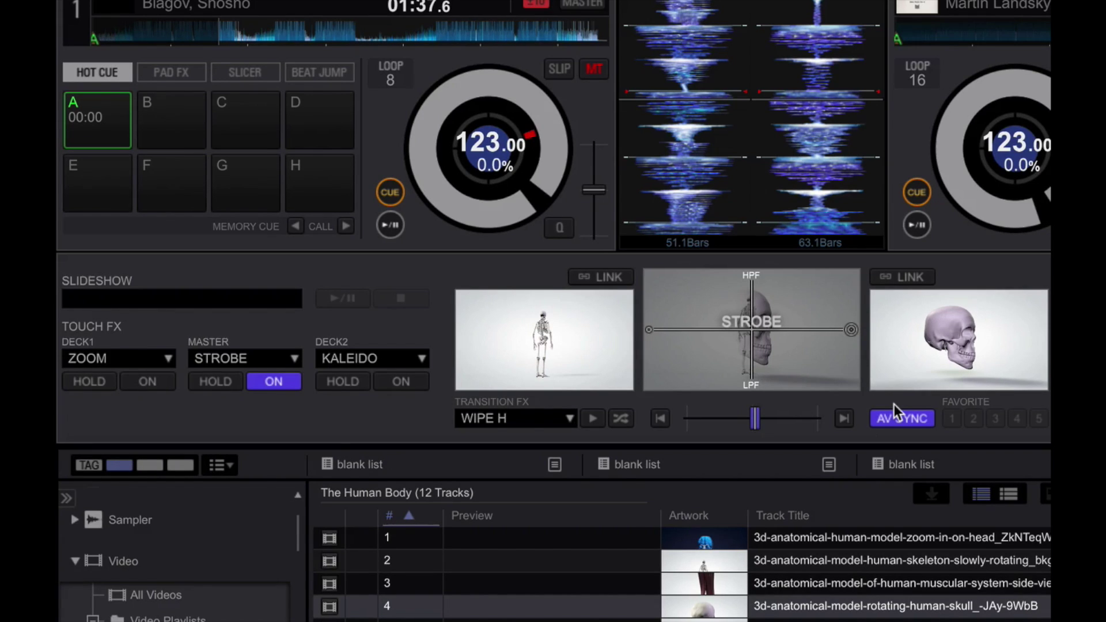
pyautogui.moveTo(701, 363); pyautogui.dragTo(750, 336)
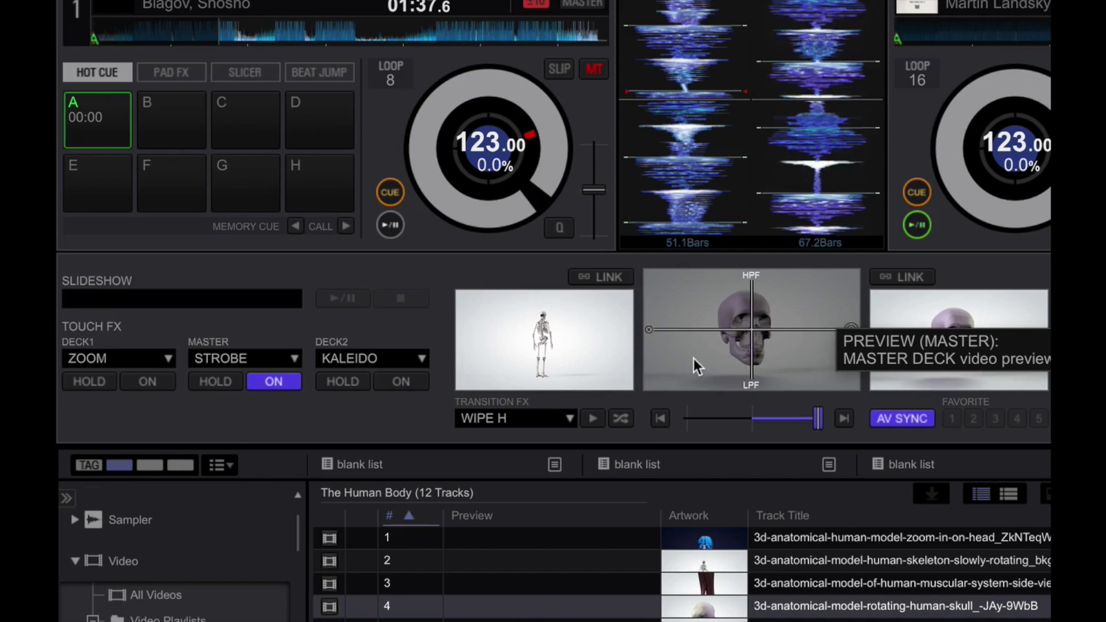
pyautogui.moveTo(697, 358)
pyautogui.mouseDown()
pyautogui.moveTo(711, 361)
pyautogui.moveTo(851, 280)
pyautogui.moveTo(667, 374)
pyautogui.moveTo(774, 333)
pyautogui.moveTo(863, 267)
pyautogui.mouseUp()
# Step: Apply the KALEIDO master touch effect on the master preview, then turn it off
pyautogui.click(270, 358)
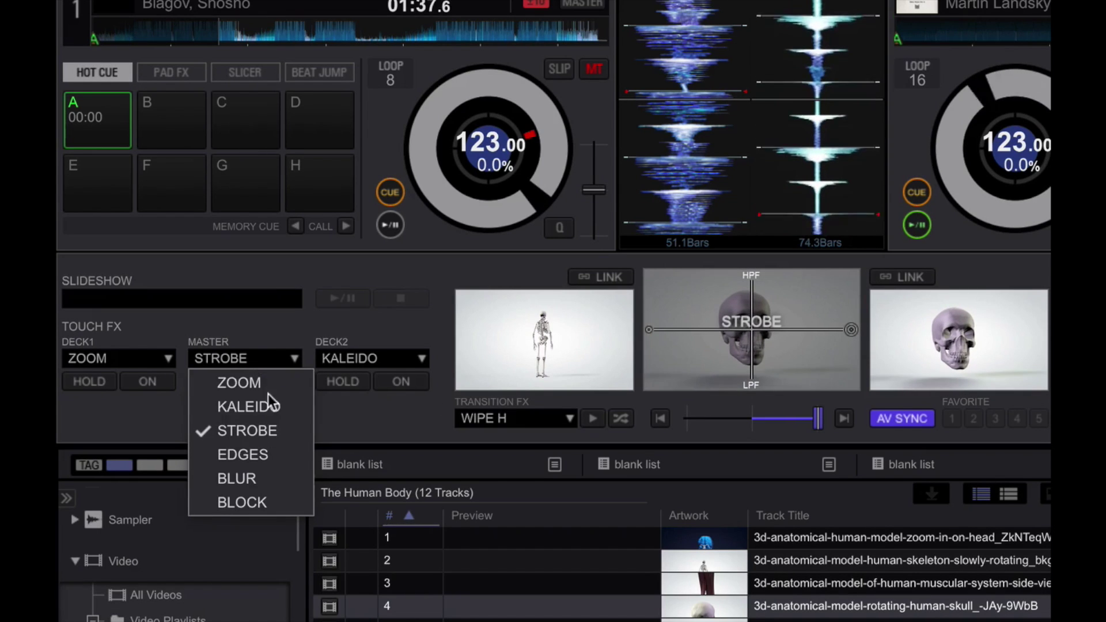
pyautogui.click(271, 405)
pyautogui.moveTo(716, 375)
pyautogui.mouseDown()
pyautogui.moveTo(765, 328)
pyautogui.moveTo(807, 309)
pyautogui.moveTo(770, 297)
pyautogui.moveTo(756, 372)
pyautogui.moveTo(811, 330)
pyautogui.moveTo(793, 314)
pyautogui.moveTo(765, 315)
pyautogui.moveTo(772, 340)
pyautogui.moveTo(795, 323)
pyautogui.mouseUp()
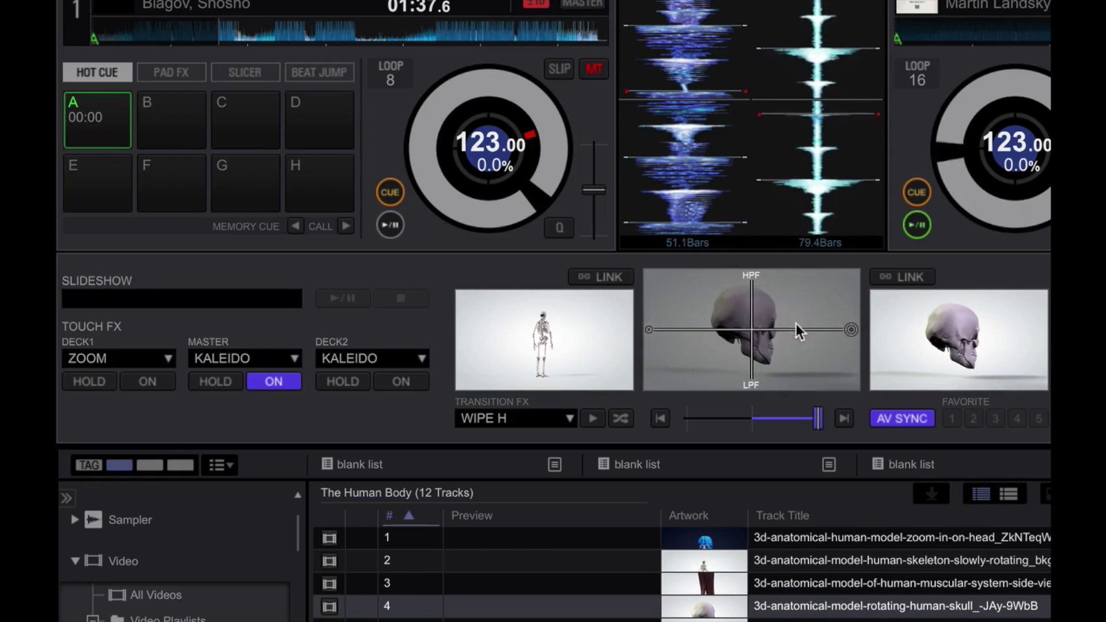
pyautogui.click(285, 380)
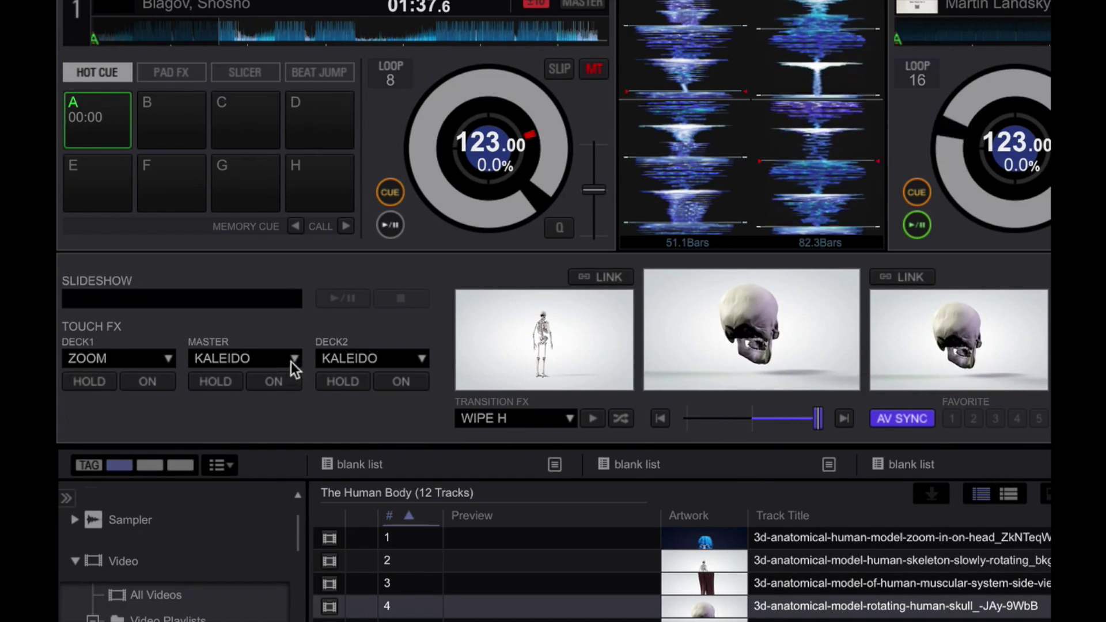
# Step: Assign and enable ZOOM as deck 2's touch effect and EDGES as deck 1's
pyautogui.click(413, 361)
pyautogui.click(418, 380)
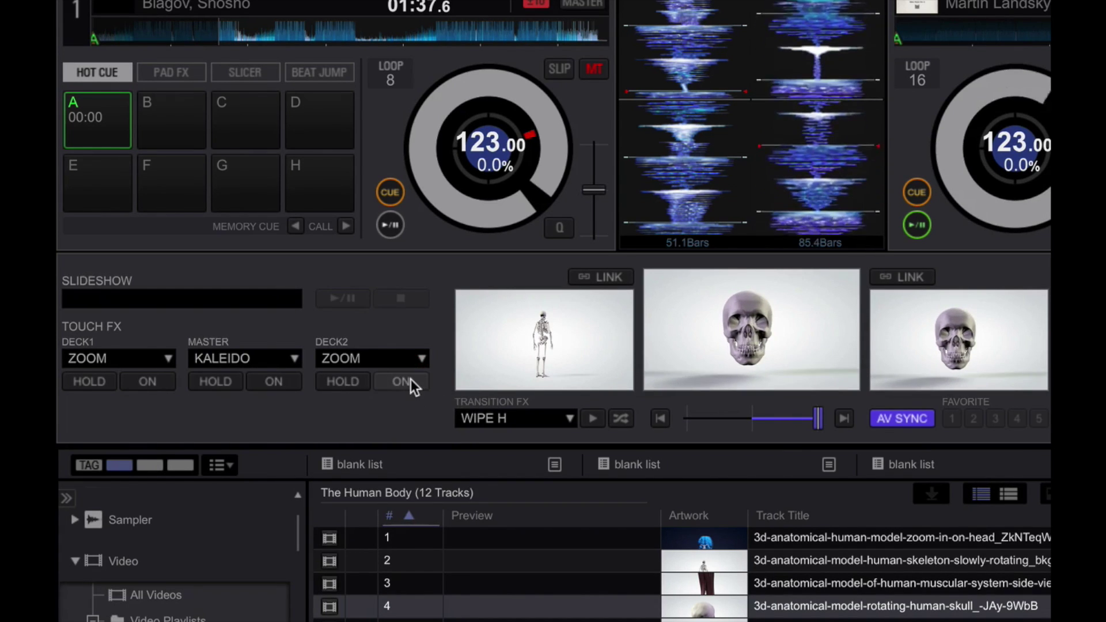
pyautogui.click(410, 379)
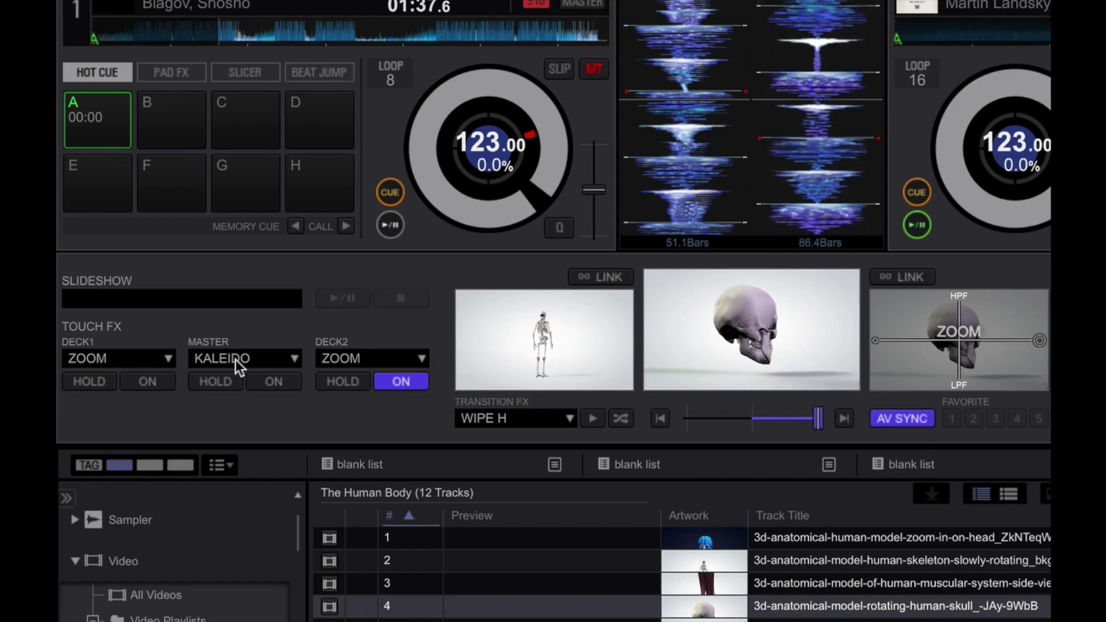
pyautogui.click(130, 363)
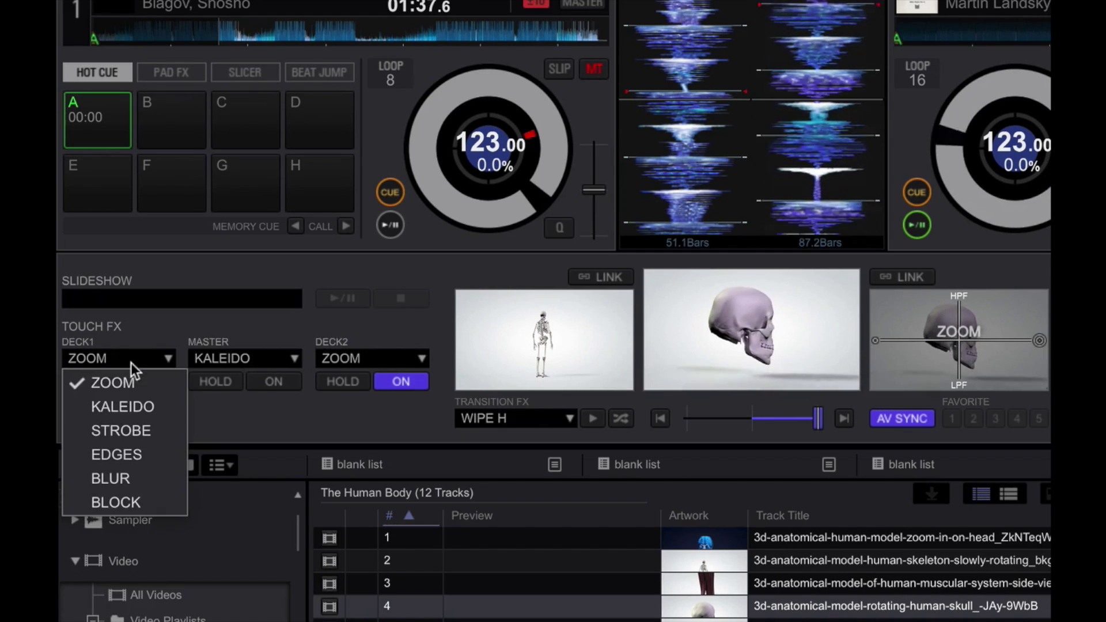
pyautogui.click(160, 444)
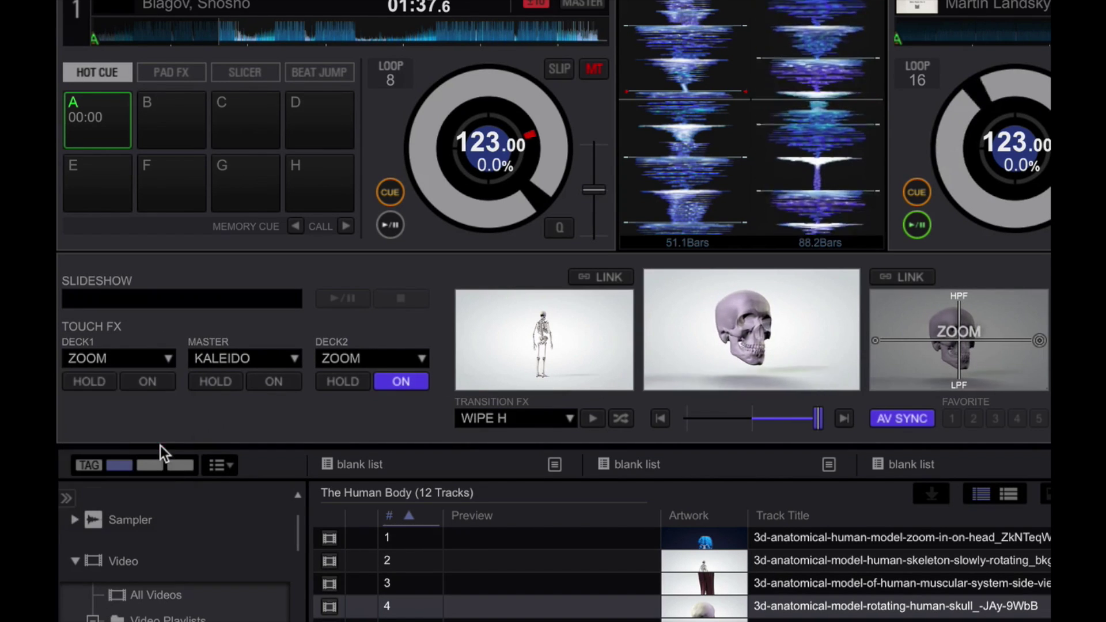
pyautogui.click(150, 378)
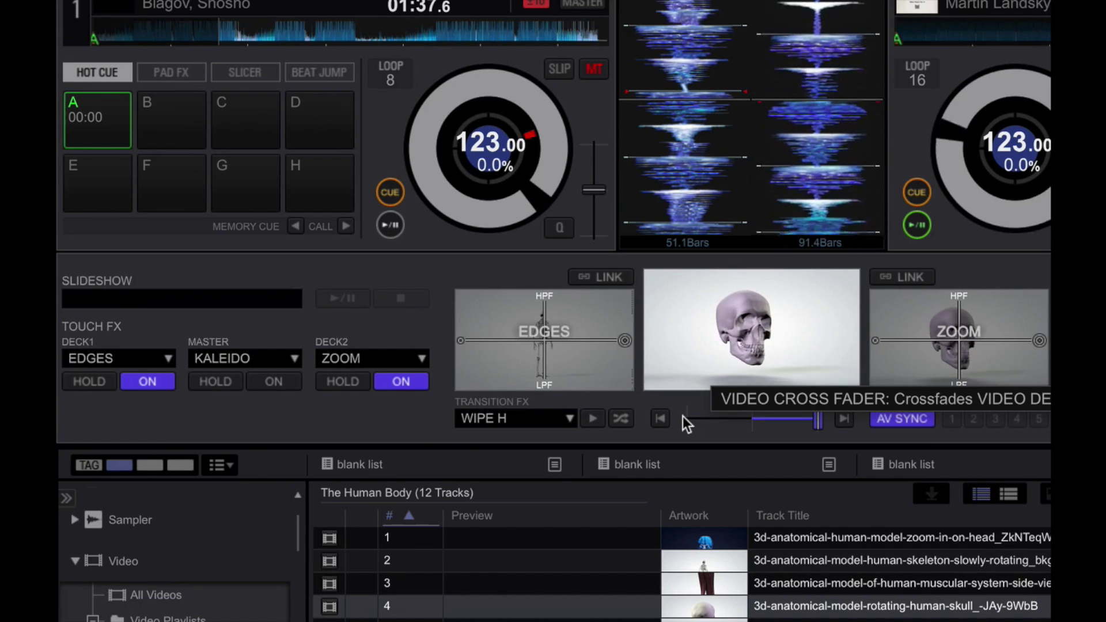
# Step: Play deck 1 and perform zoom on deck 2's video and edges on deck 1's video
pyautogui.press('z')
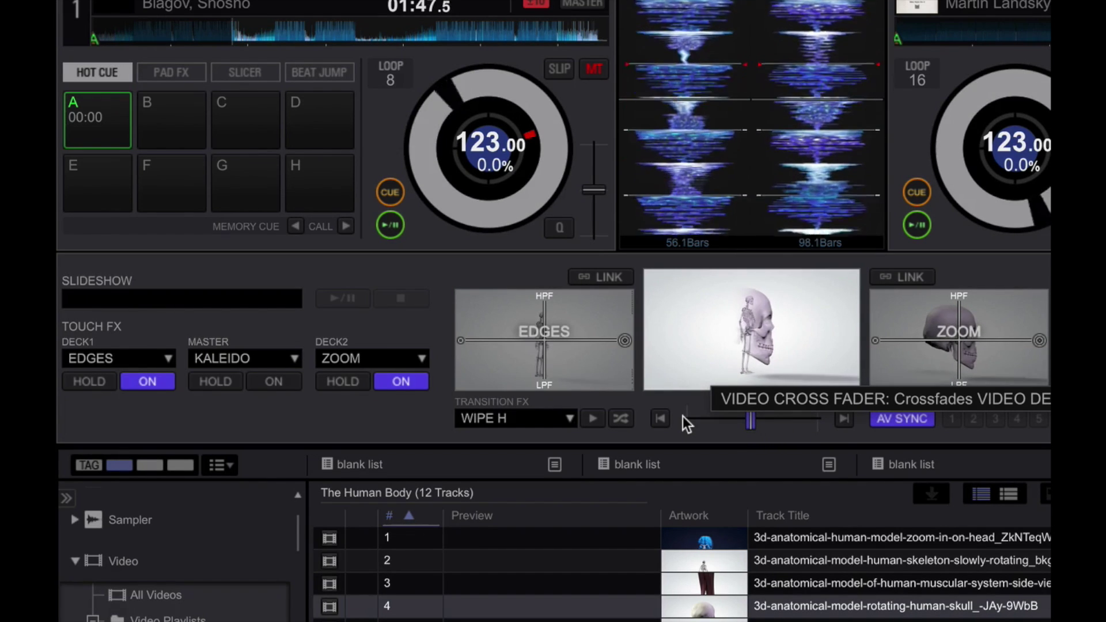
pyautogui.moveTo(907, 379)
pyautogui.mouseDown()
pyautogui.moveTo(1011, 311)
pyautogui.moveTo(919, 386)
pyautogui.moveTo(992, 336)
pyautogui.moveTo(967, 317)
pyautogui.moveTo(927, 327)
pyautogui.mouseUp()
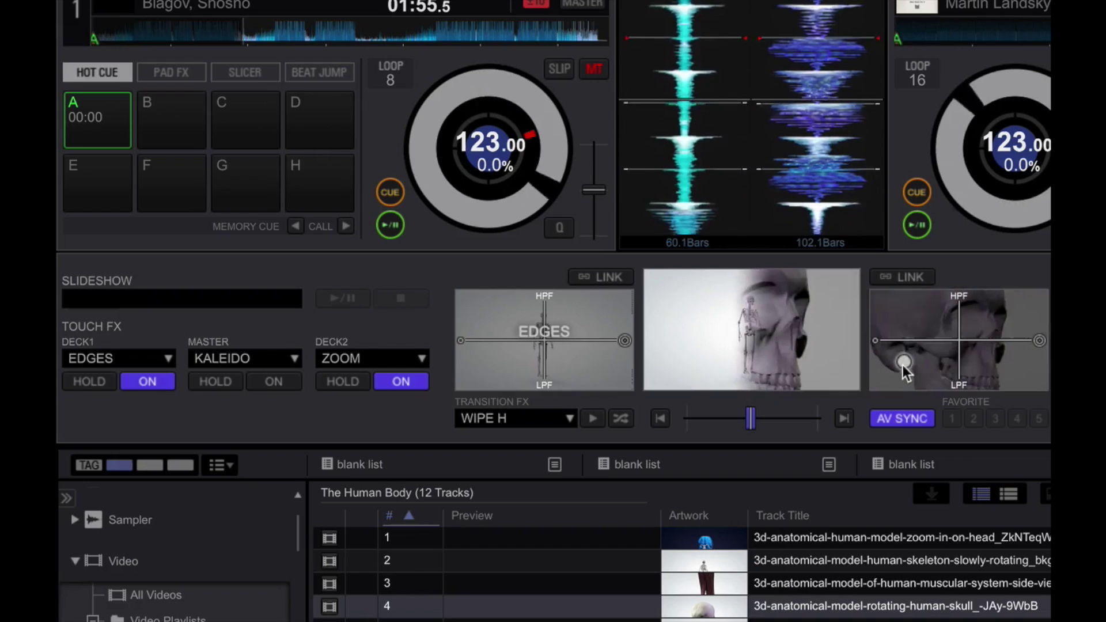
pyautogui.moveTo(583, 362)
pyautogui.mouseDown()
pyautogui.moveTo(516, 336)
pyautogui.moveTo(597, 384)
pyautogui.moveTo(598, 351)
pyautogui.moveTo(535, 323)
pyautogui.moveTo(483, 331)
pyautogui.moveTo(607, 392)
pyautogui.mouseUp()
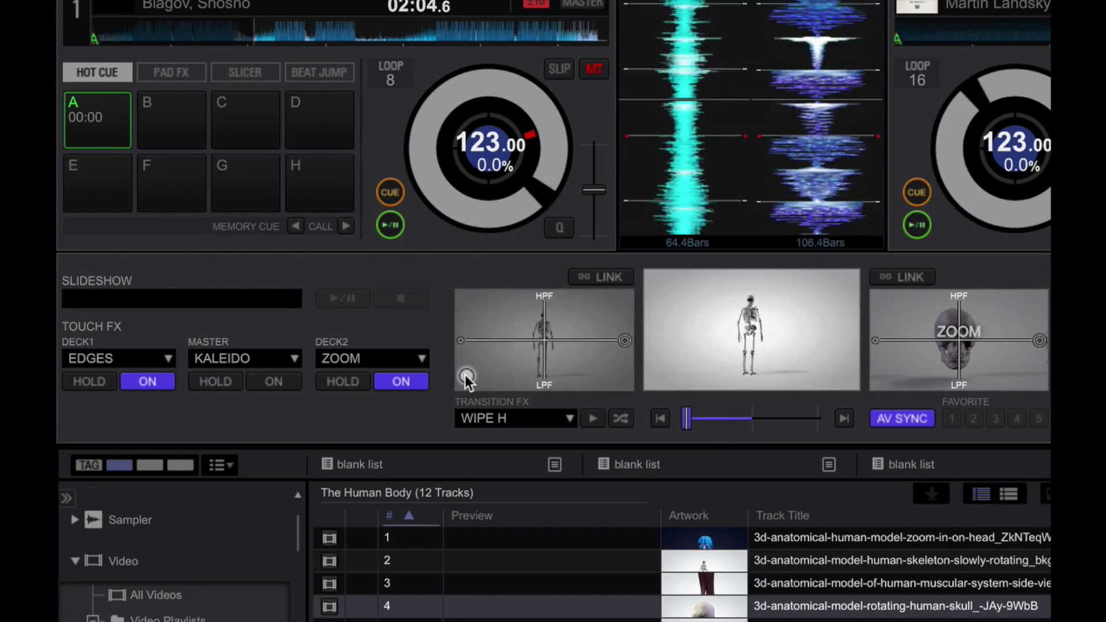
pyautogui.moveTo(465, 375); pyautogui.dragTo(551, 355)
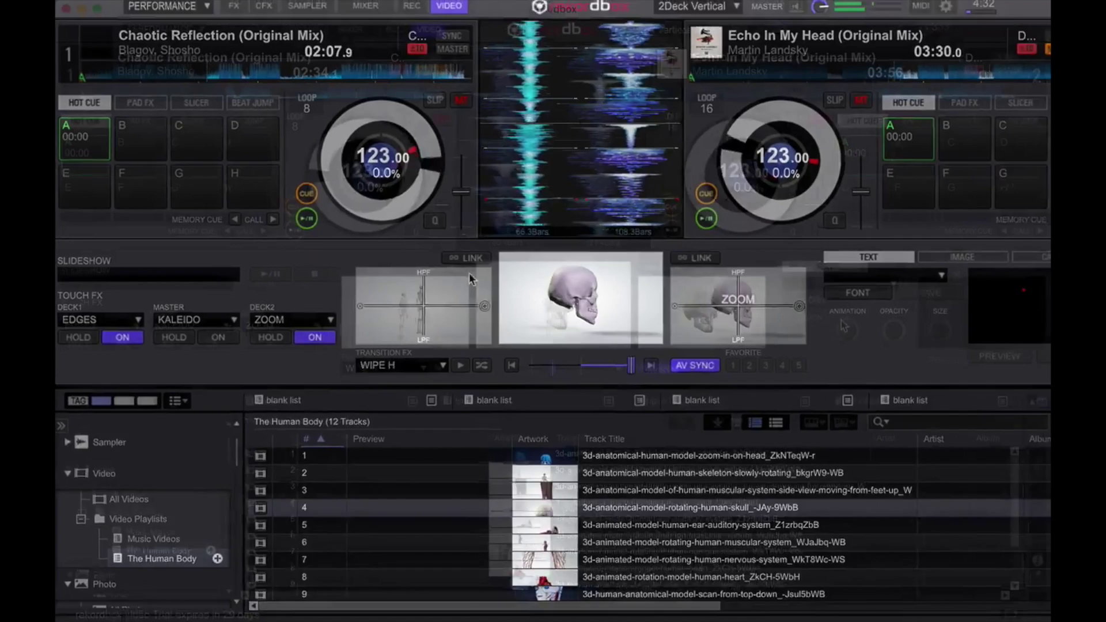
pyautogui.moveTo(469, 279); pyautogui.dragTo(473, 284)
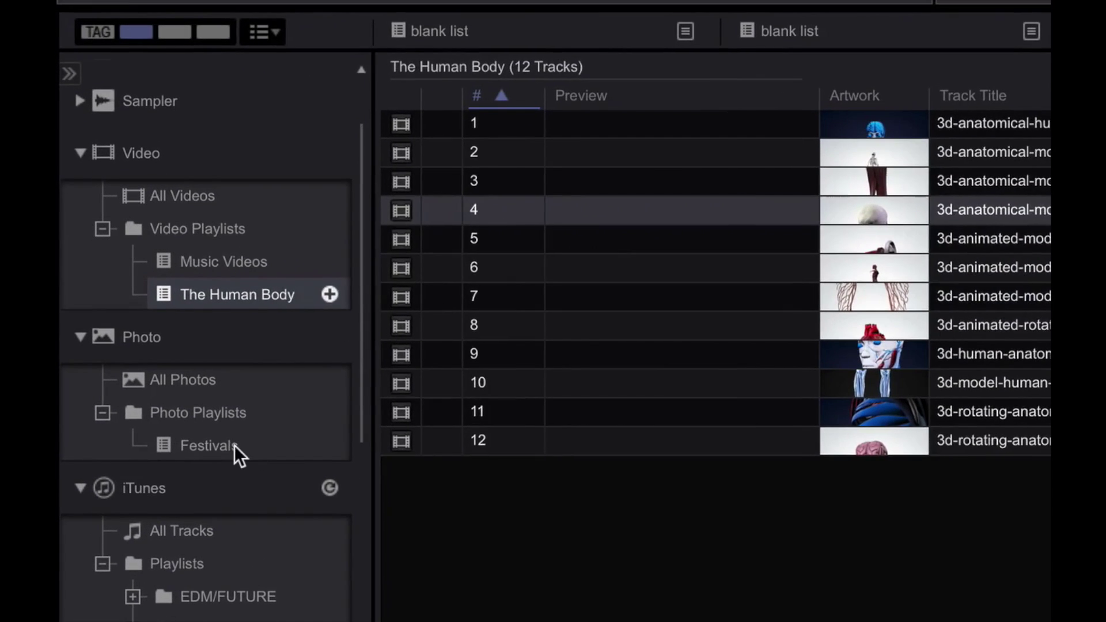
# Step: Set the Festivals photo playlist as the slideshow playlist
pyautogui.click(233, 444)
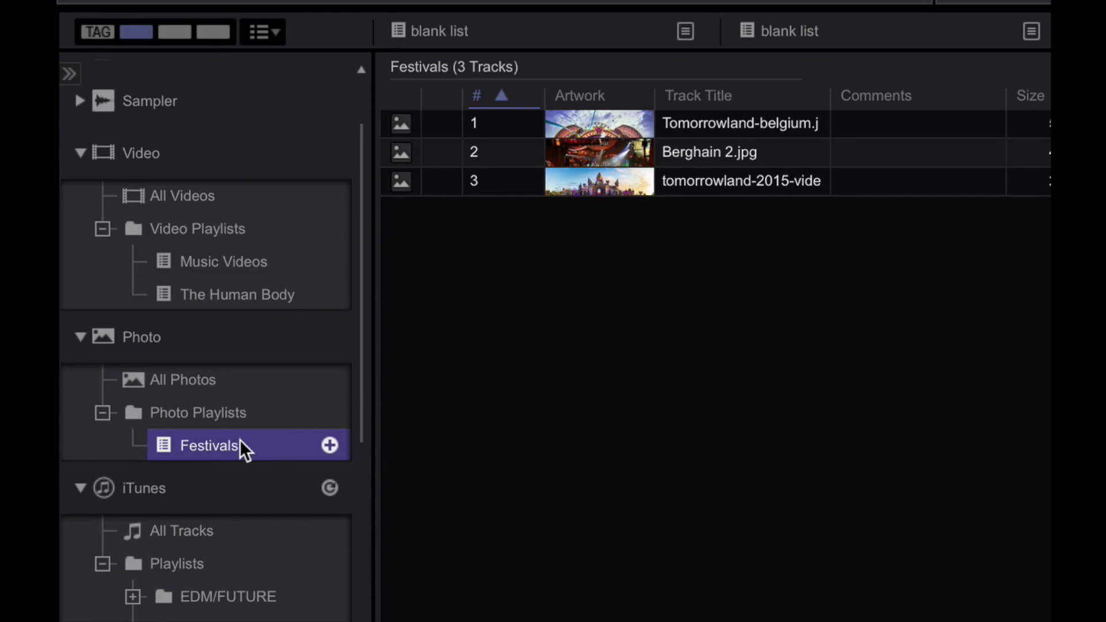
pyautogui.rightClick(219, 440)
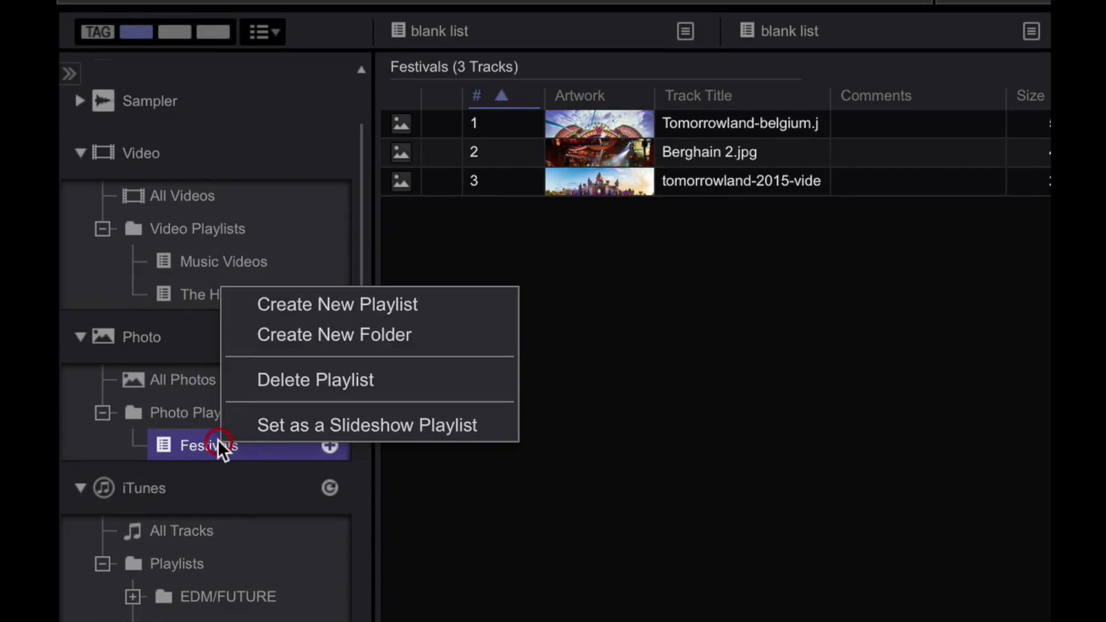
pyautogui.click(365, 425)
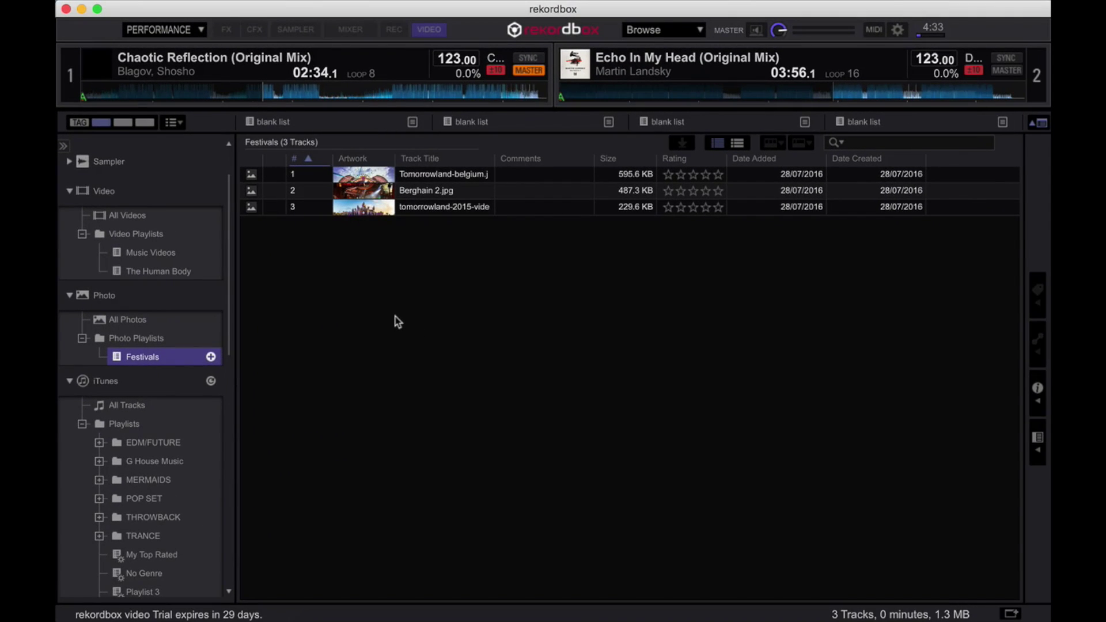
# Step: Back in the 2Deck Vertical layout, run the Festivals slideshow with deck 1 playing, then stop it
pyautogui.hotkey('ctrl', 'b')
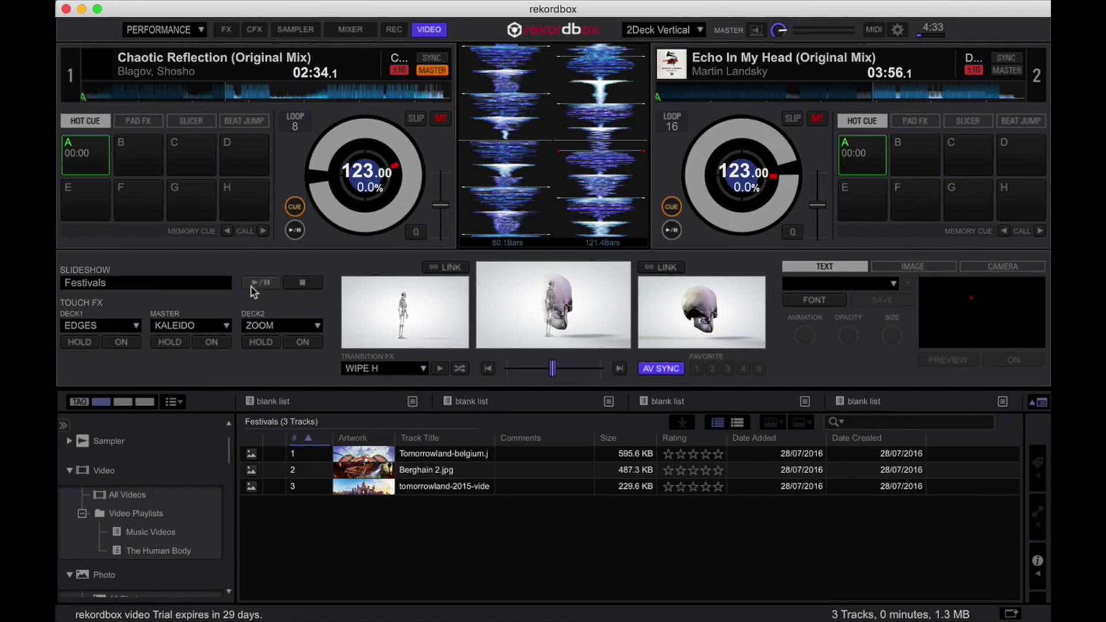
pyautogui.click(252, 288)
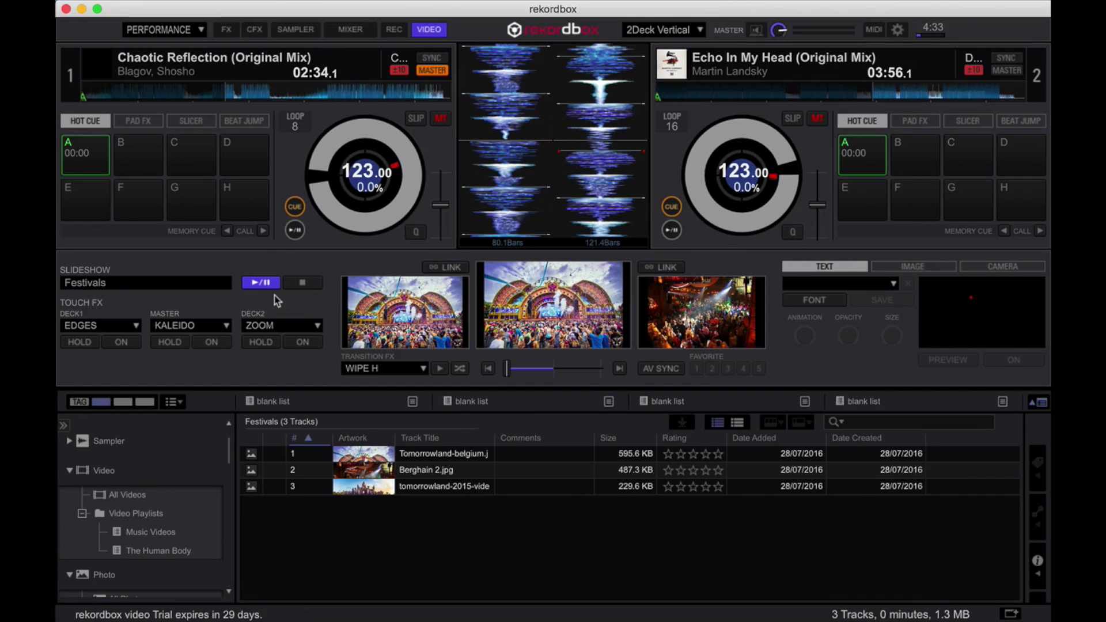
pyautogui.press('z')
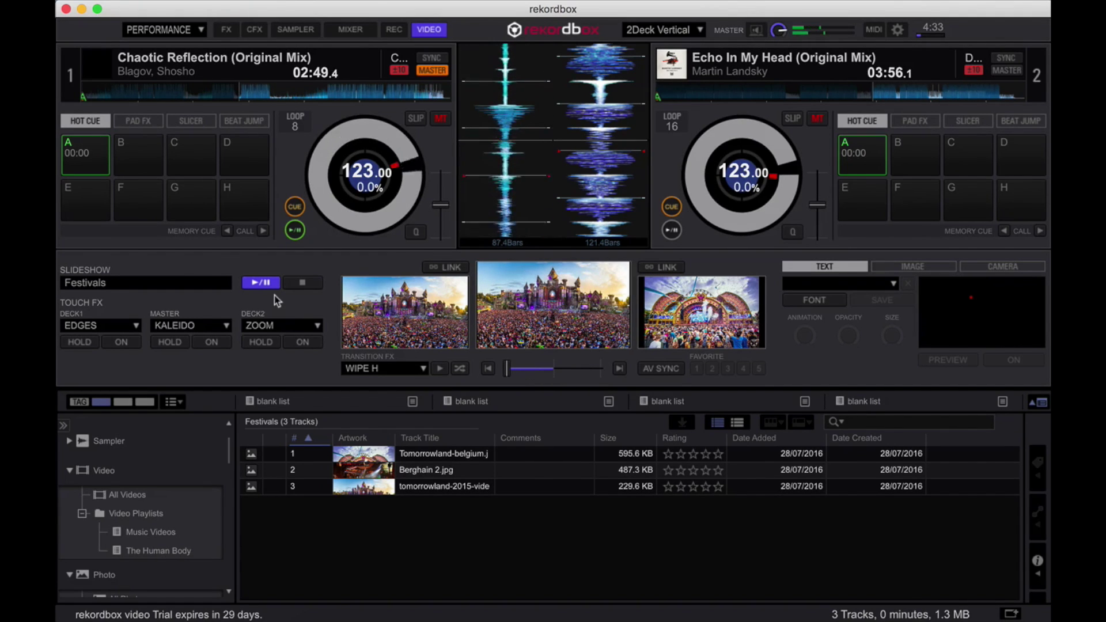
pyautogui.click(297, 283)
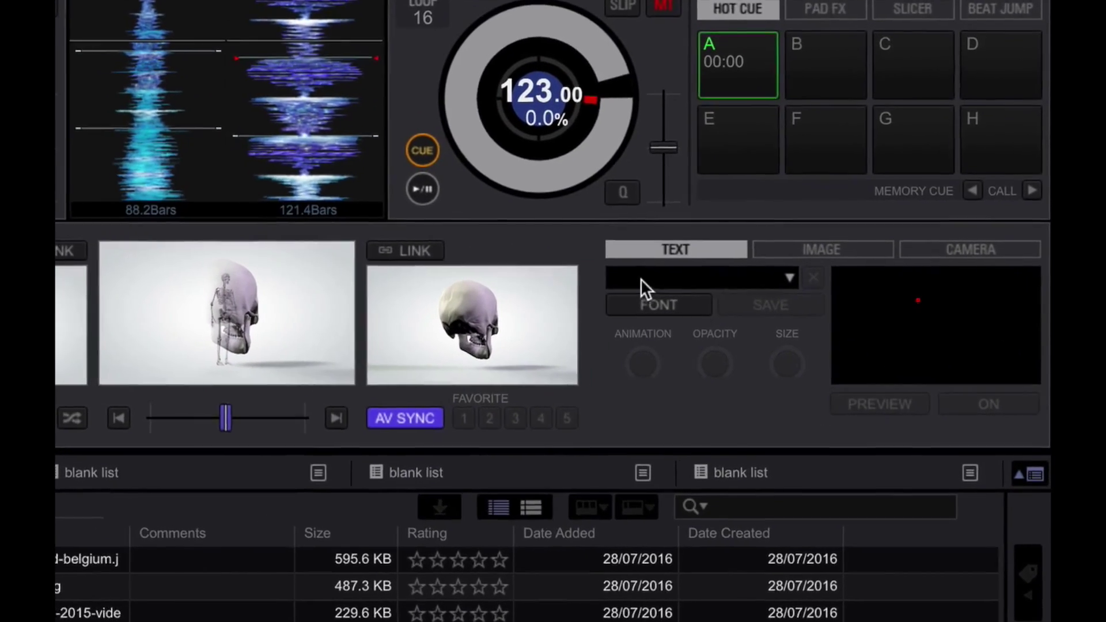
# Step: Enter 'Hey Guys Time To Party' as the overlay text with font size 18
pyautogui.click(641, 278)
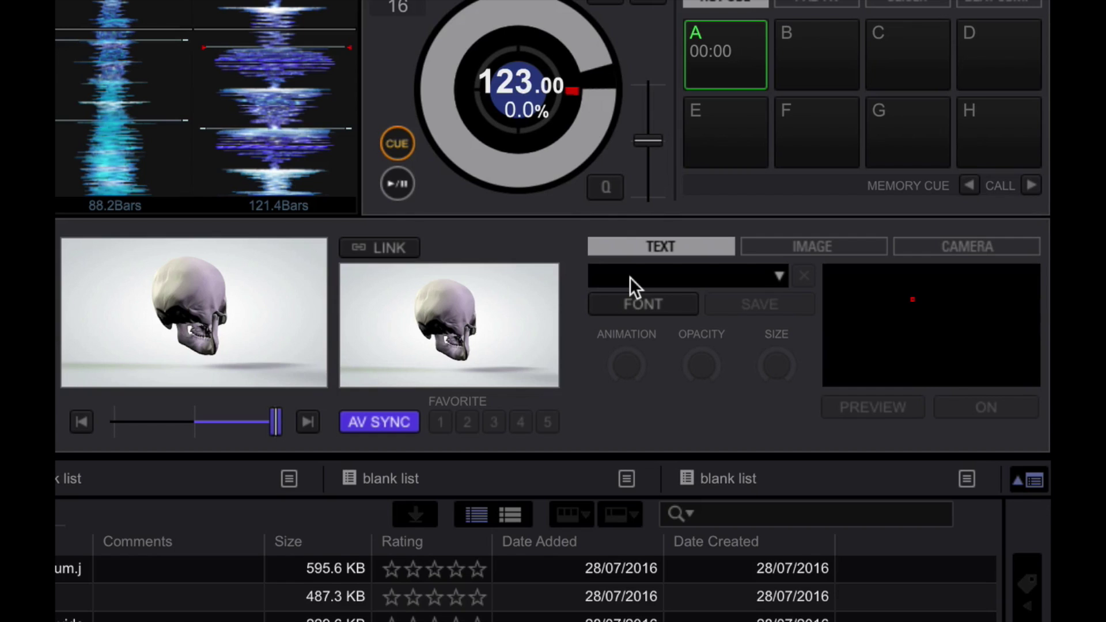
pyautogui.write('Hey Guys Time To Part')
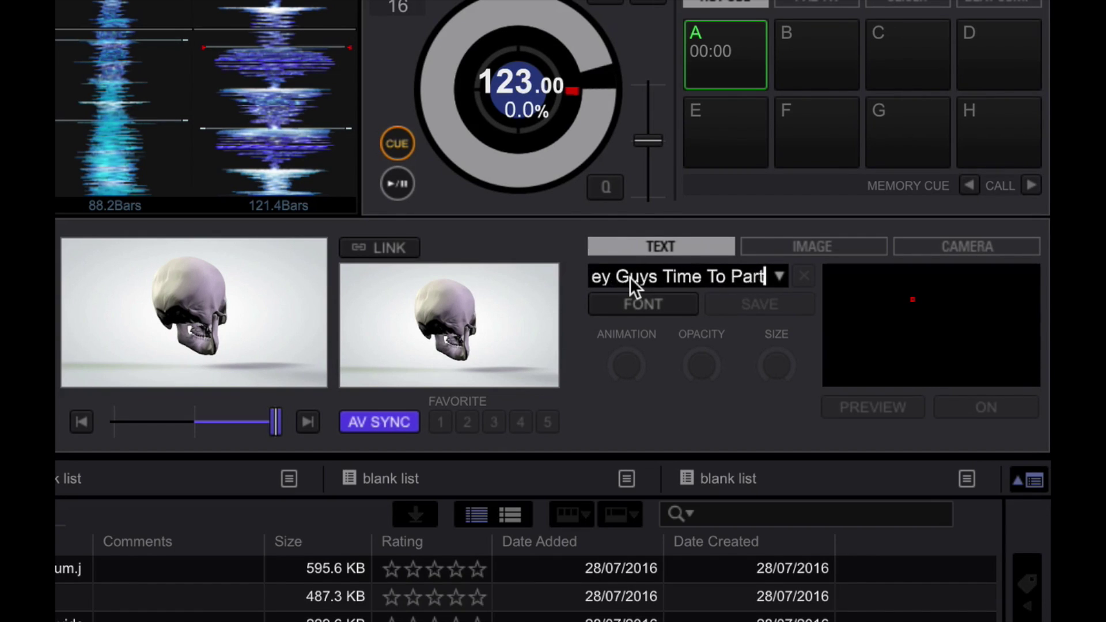
pyautogui.write('y')
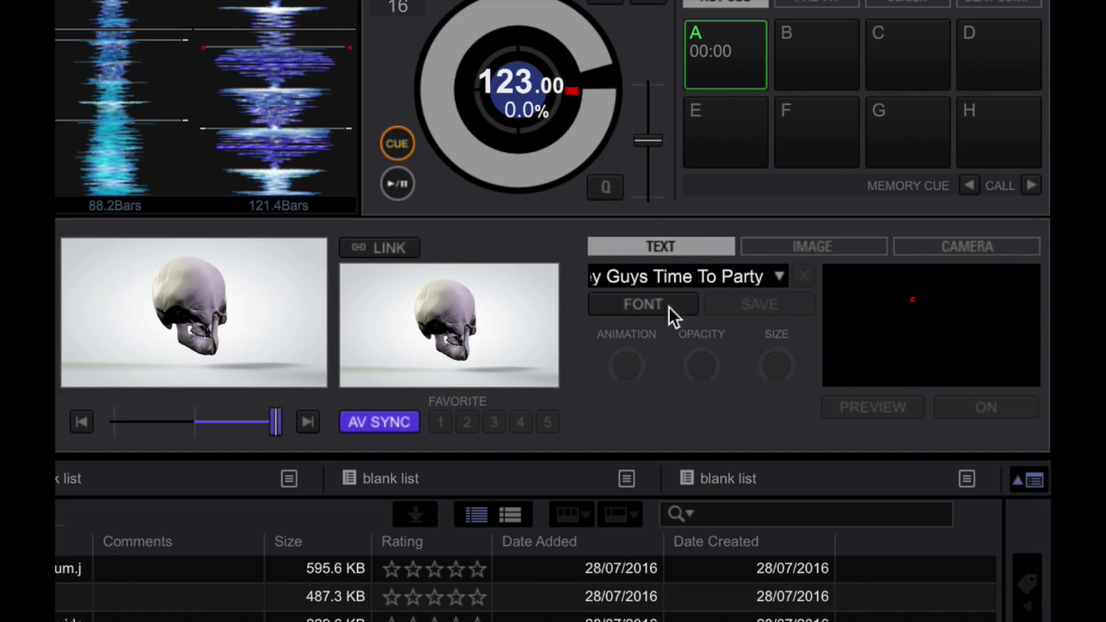
pyautogui.click(668, 305)
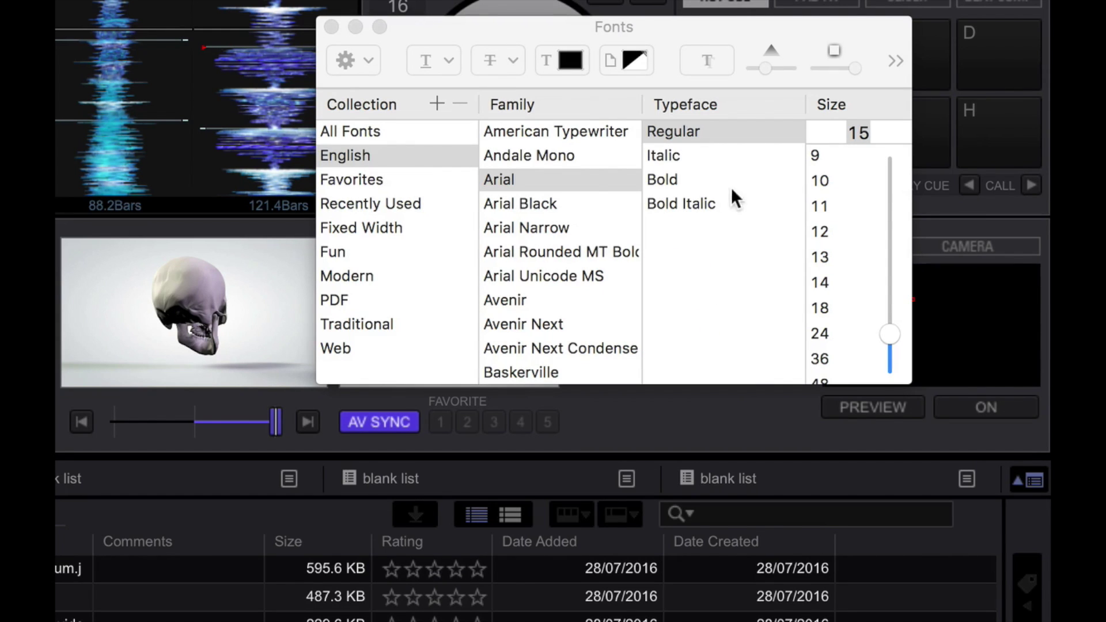
pyautogui.click(831, 308)
pyautogui.click(330, 26)
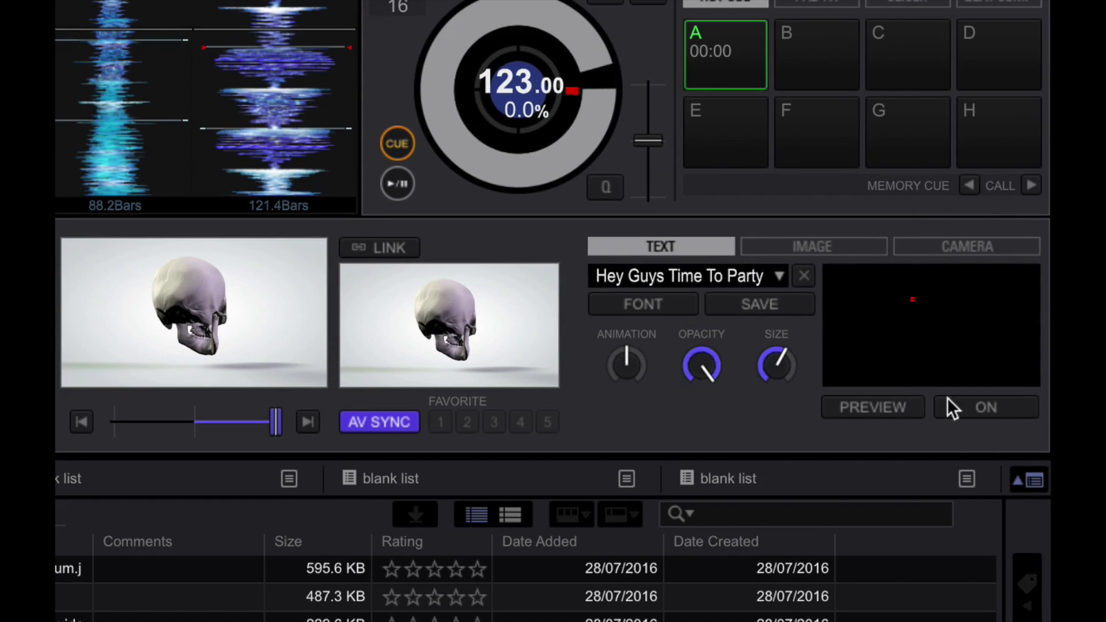
# Step: Preview the text on the left deck, shrink and reposition it, try scroll animations, then clear it
pyautogui.click(897, 413)
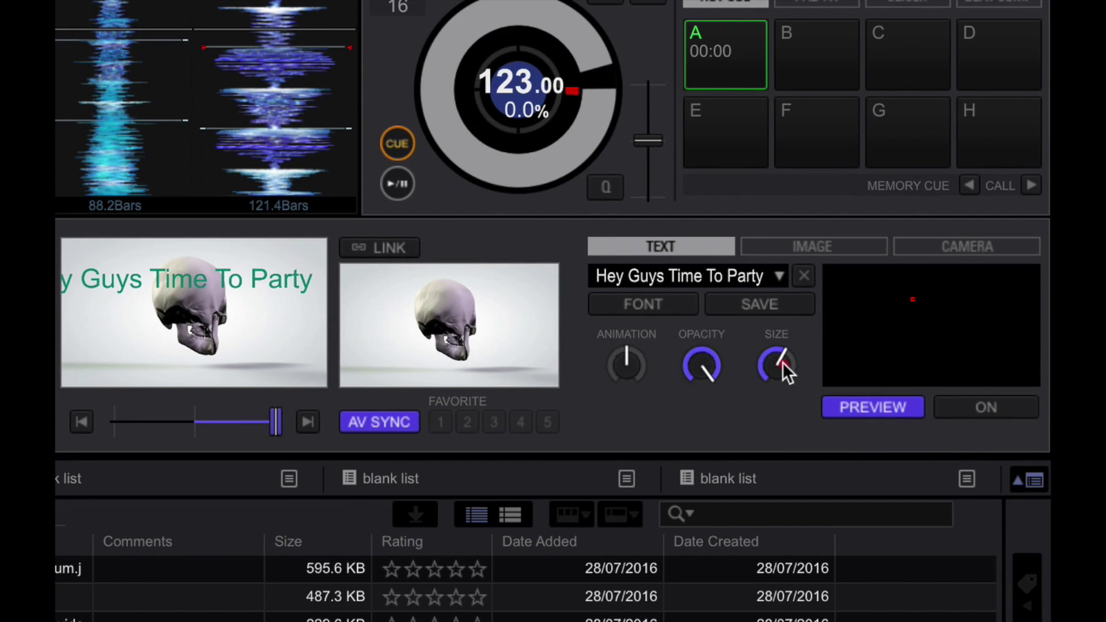
pyautogui.moveTo(782, 362); pyautogui.dragTo(773, 424)
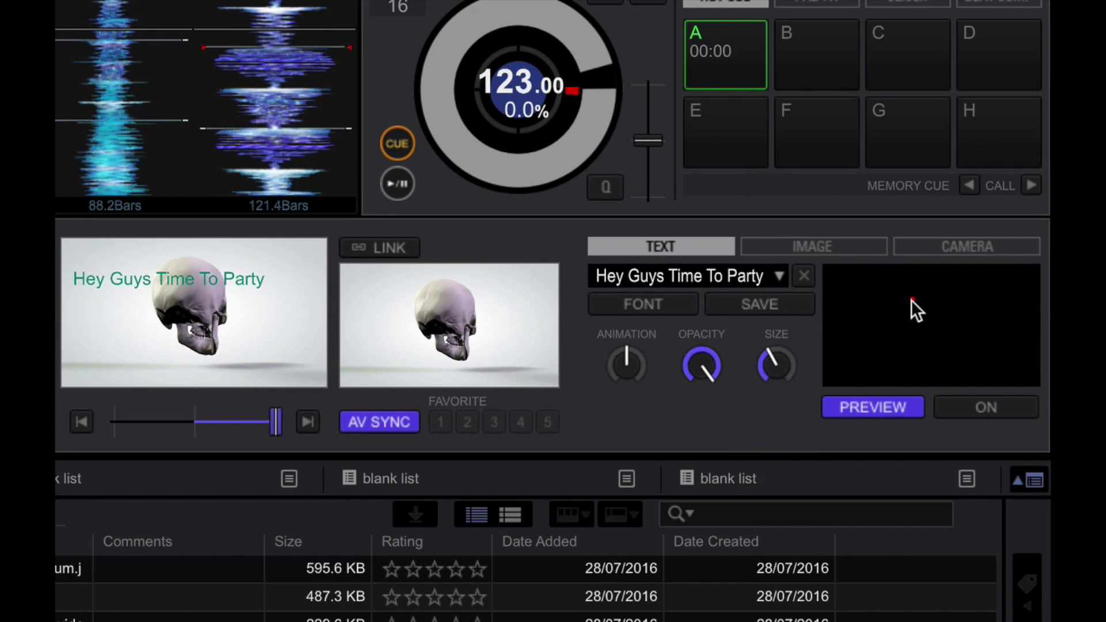
pyautogui.moveTo(910, 299)
pyautogui.mouseDown()
pyautogui.moveTo(947, 337)
pyautogui.moveTo(945, 360)
pyautogui.moveTo(916, 362)
pyautogui.moveTo(927, 274)
pyautogui.mouseUp()
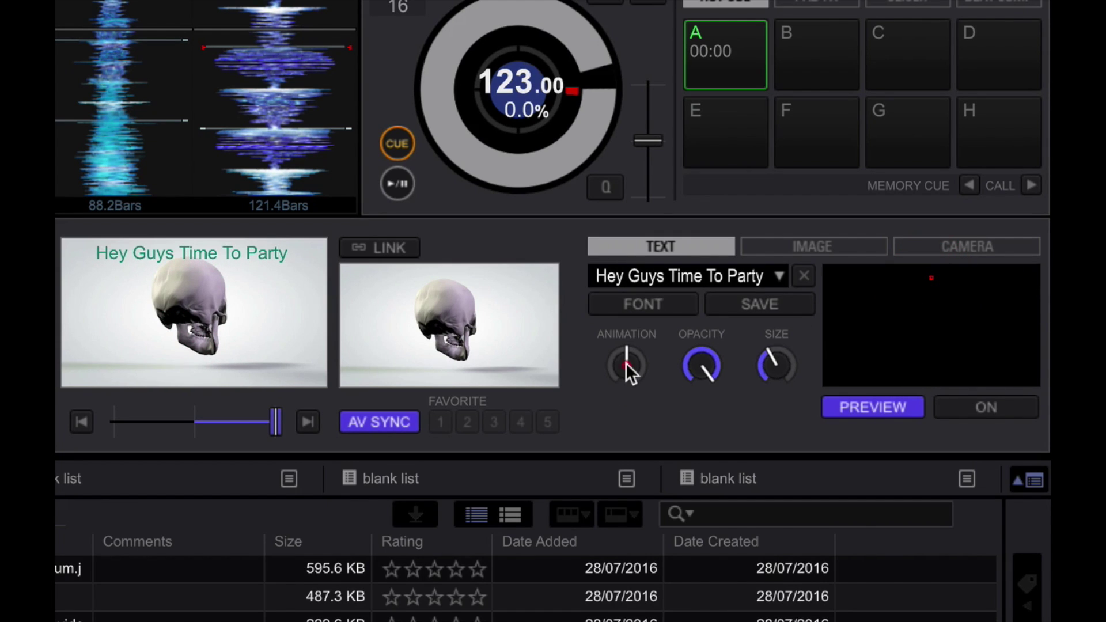
pyautogui.moveTo(625, 361)
pyautogui.mouseDown()
pyautogui.moveTo(625, 450)
pyautogui.moveTo(620, 375)
pyautogui.mouseUp()
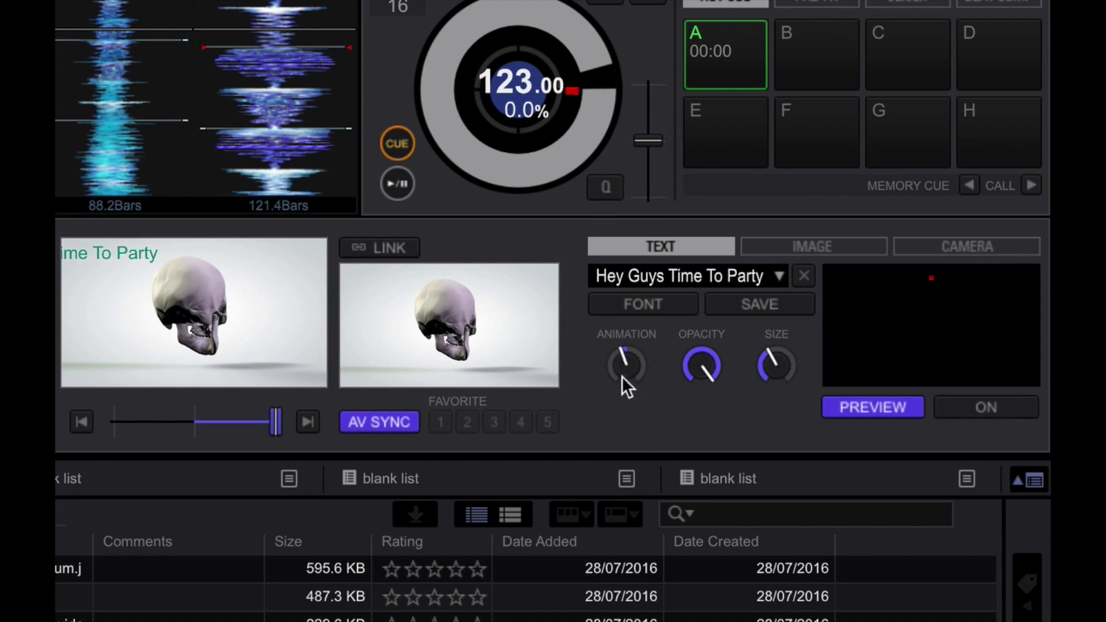
pyautogui.moveTo(629, 304); pyautogui.dragTo(628, 291)
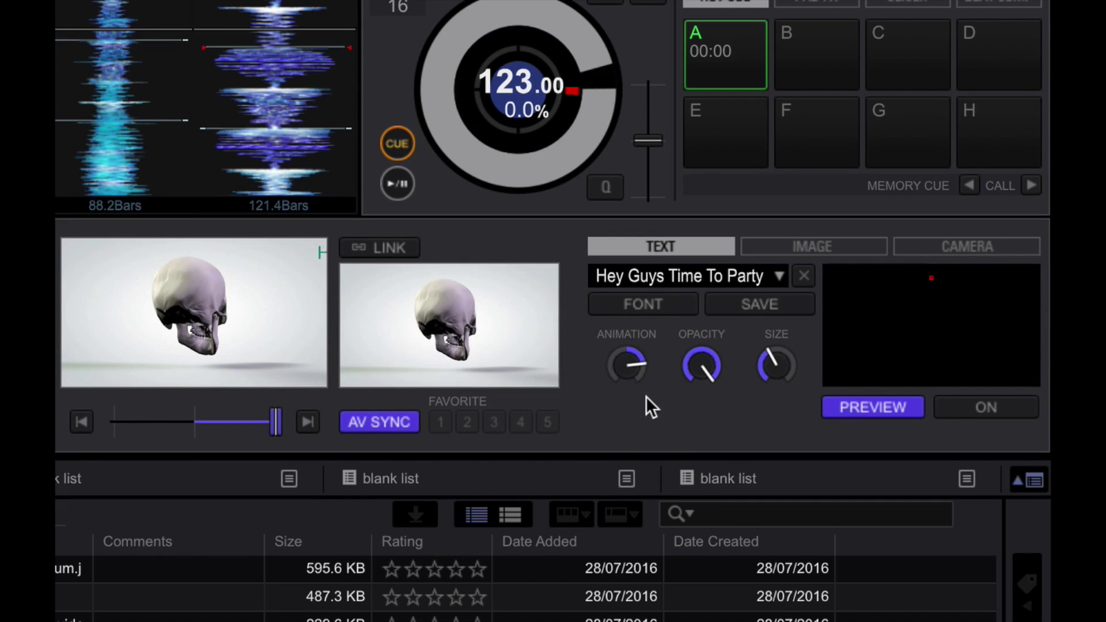
pyautogui.doubleClick(630, 368)
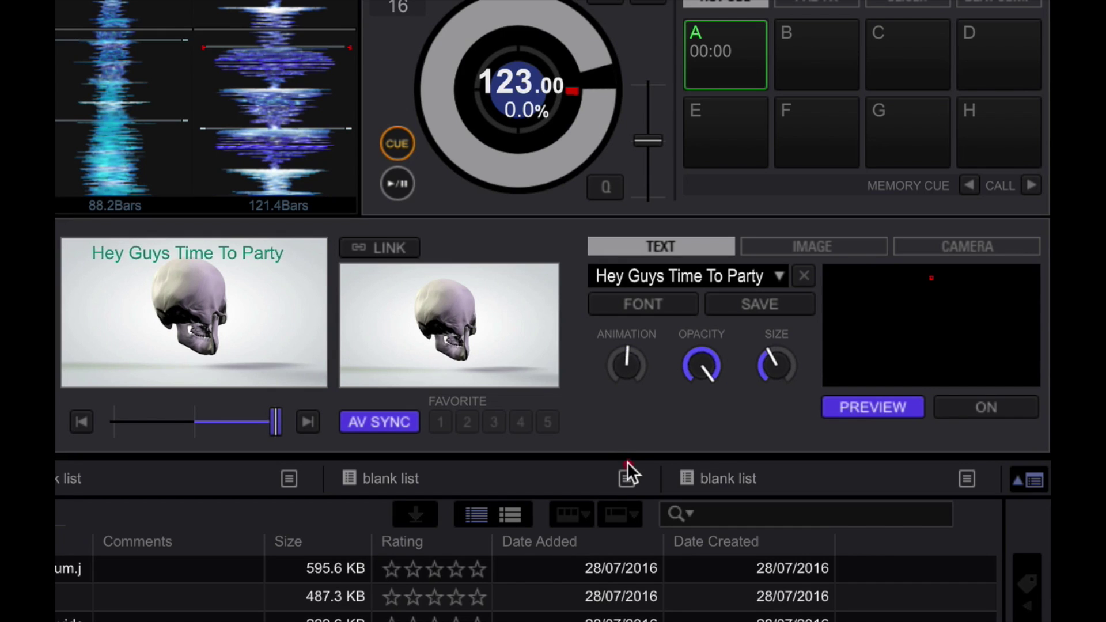
pyautogui.click(627, 470)
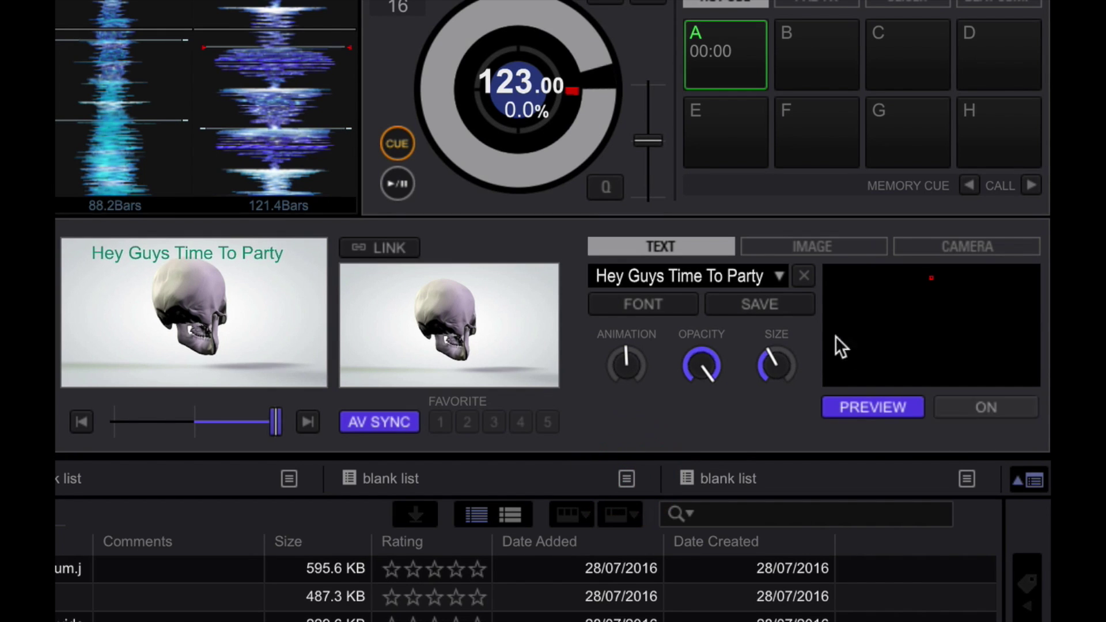
pyautogui.click(804, 277)
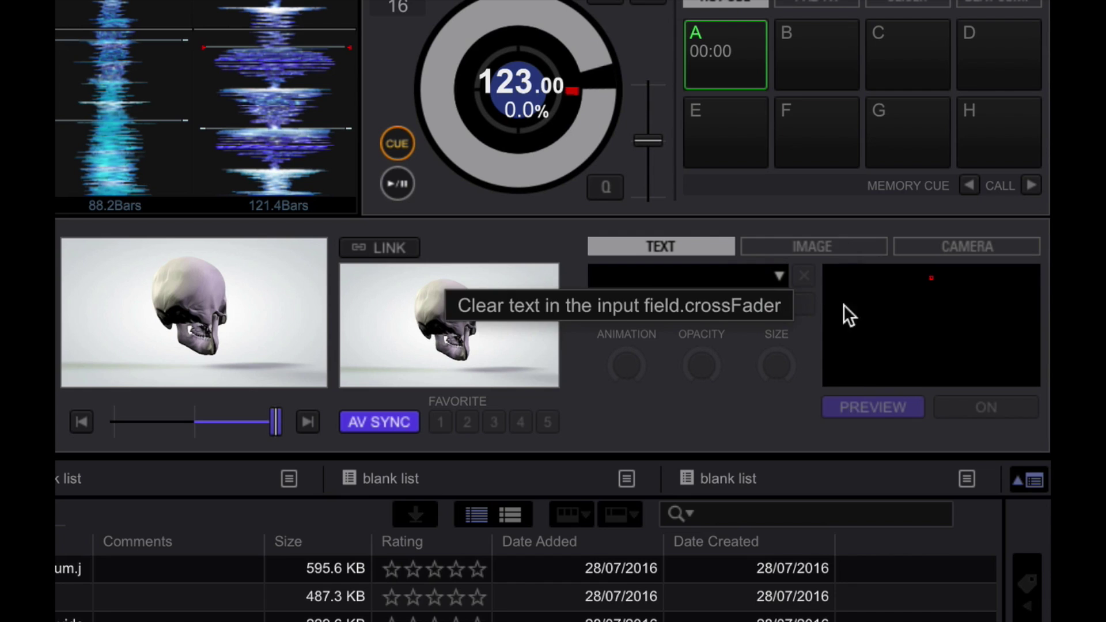
# Step: Choose the FaceTime HD Camera as the camera overlay source
pyautogui.click(822, 246)
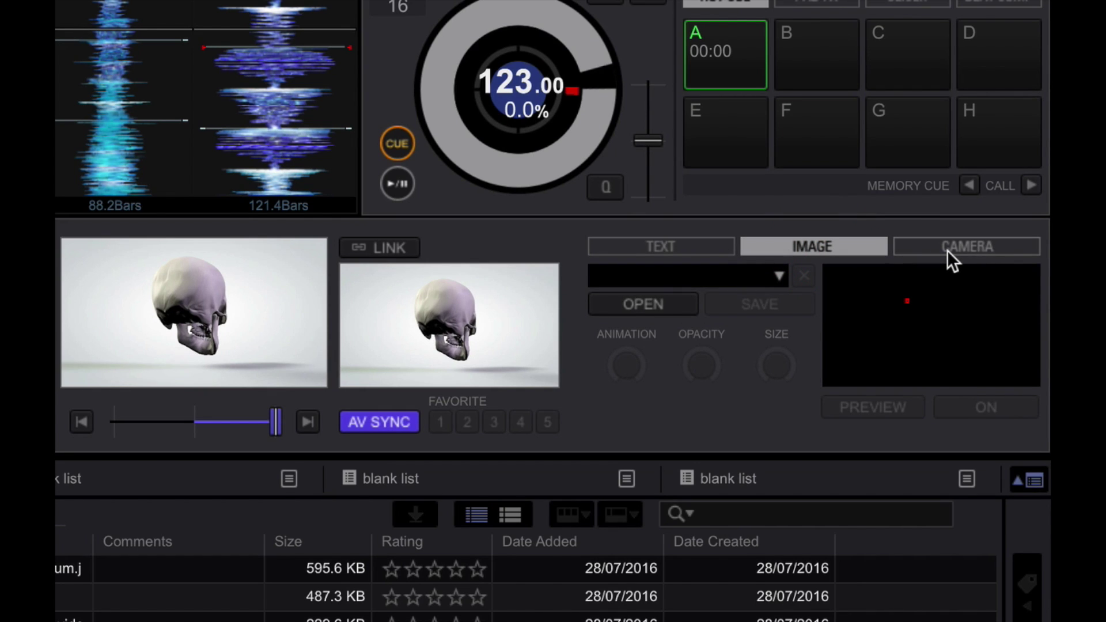
pyautogui.click(946, 250)
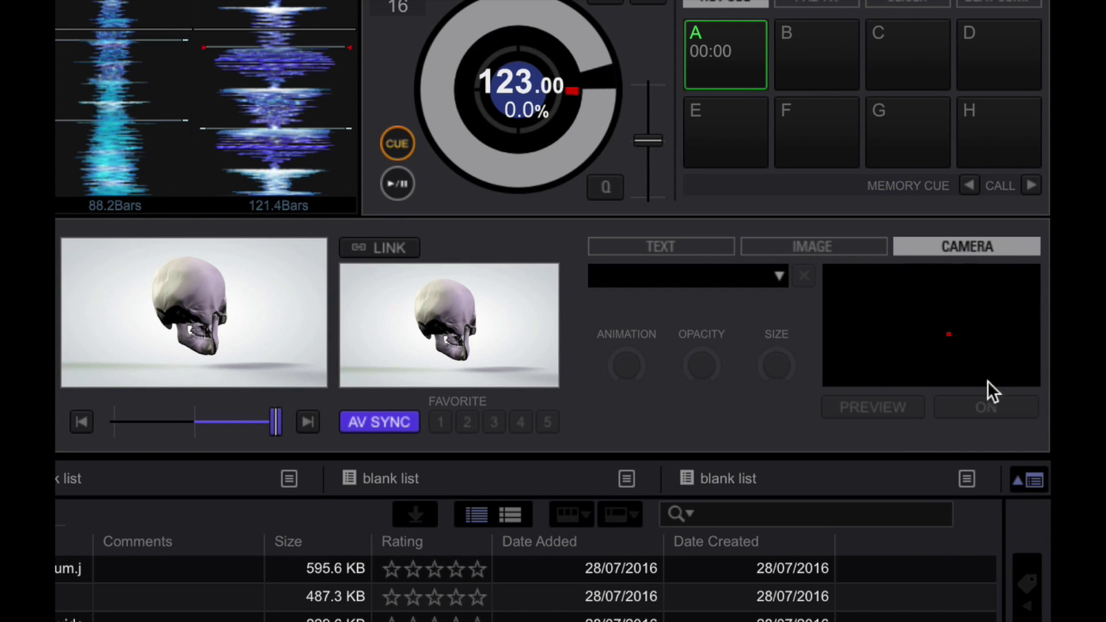
pyautogui.click(774, 276)
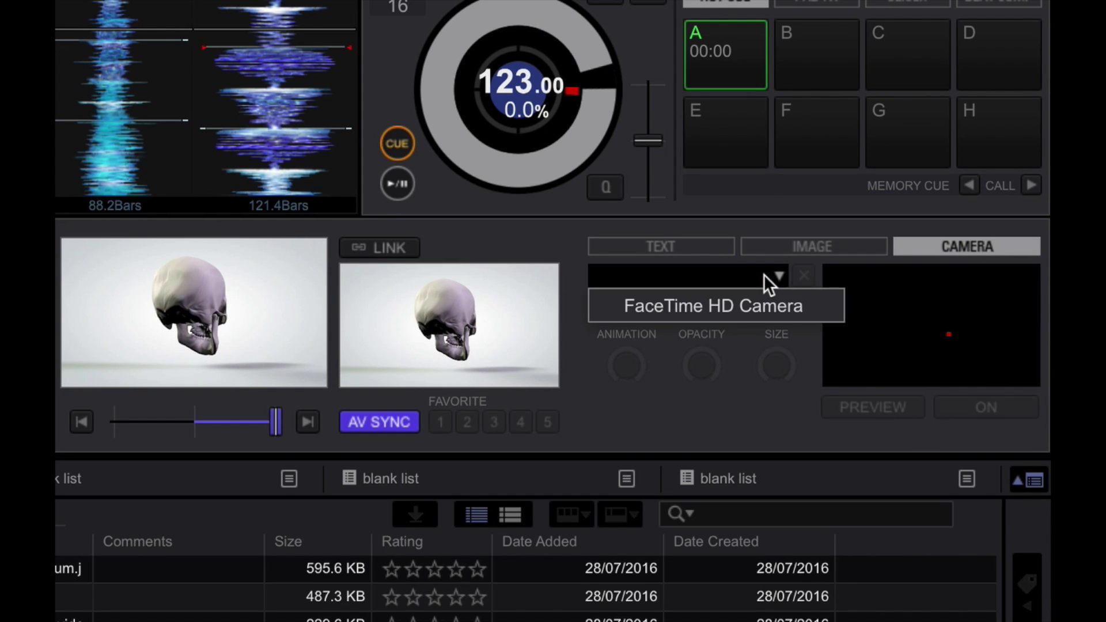
pyautogui.click(723, 305)
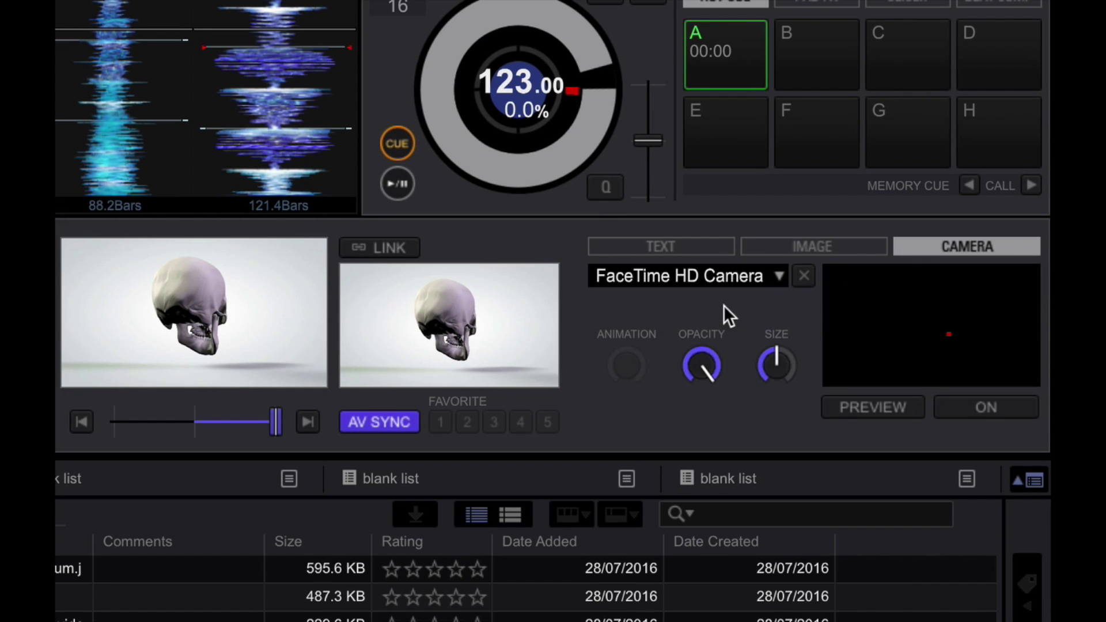
# Step: Preview the webcam inset on the left deck, move it upper left and enlarge it, then stop previewing
pyautogui.click(903, 406)
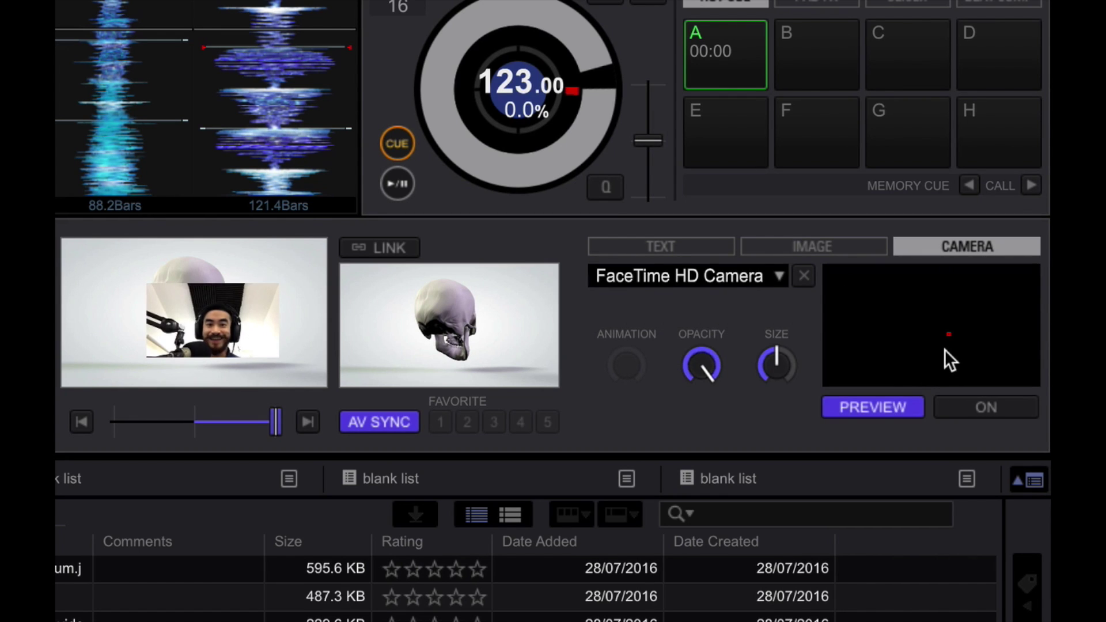
pyautogui.moveTo(941, 327); pyautogui.dragTo(915, 301)
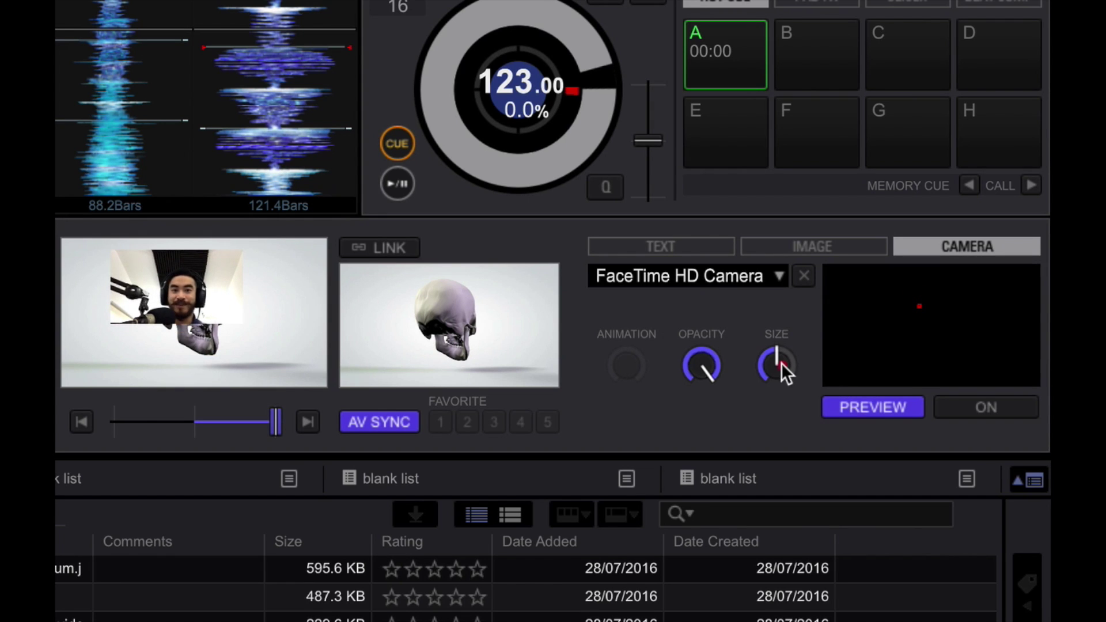
pyautogui.moveTo(781, 362); pyautogui.dragTo(780, 336)
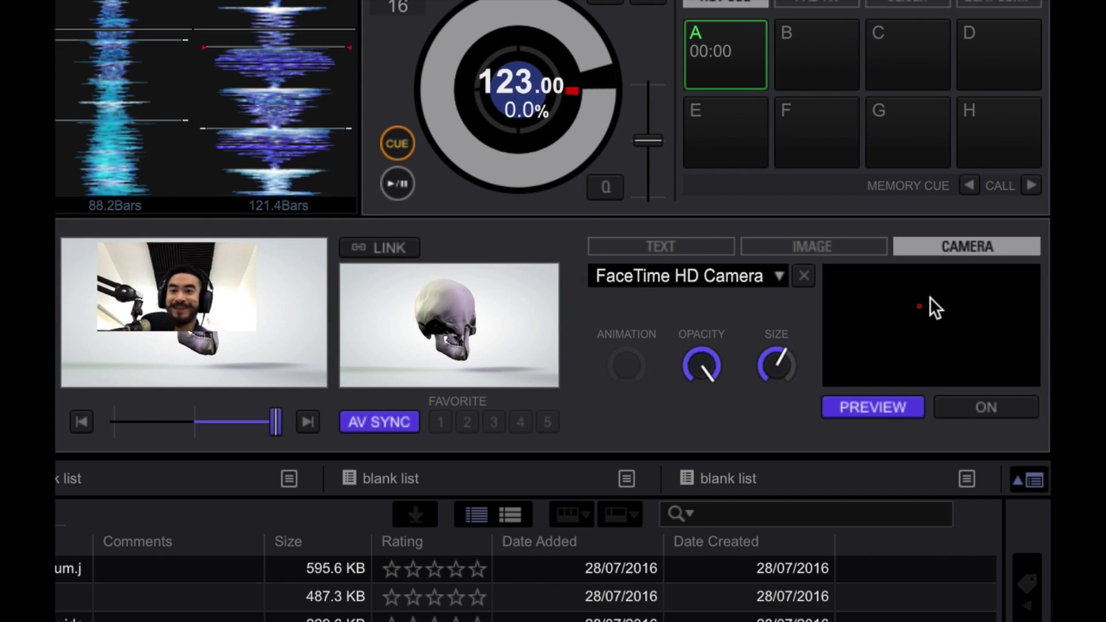
pyautogui.moveTo(917, 304); pyautogui.dragTo(918, 317)
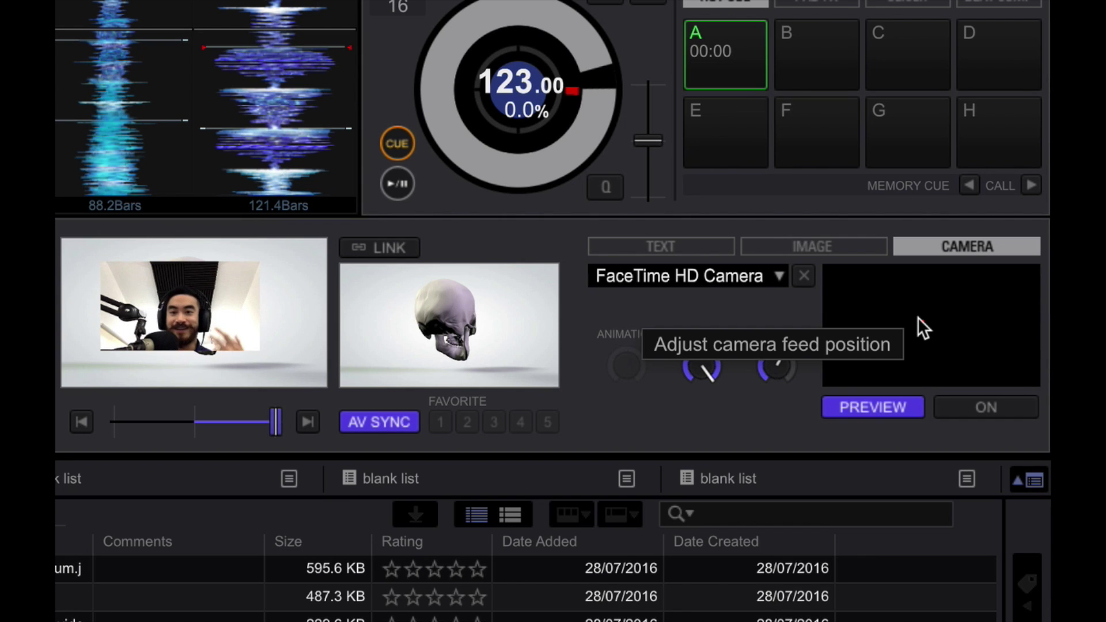
pyautogui.click(889, 407)
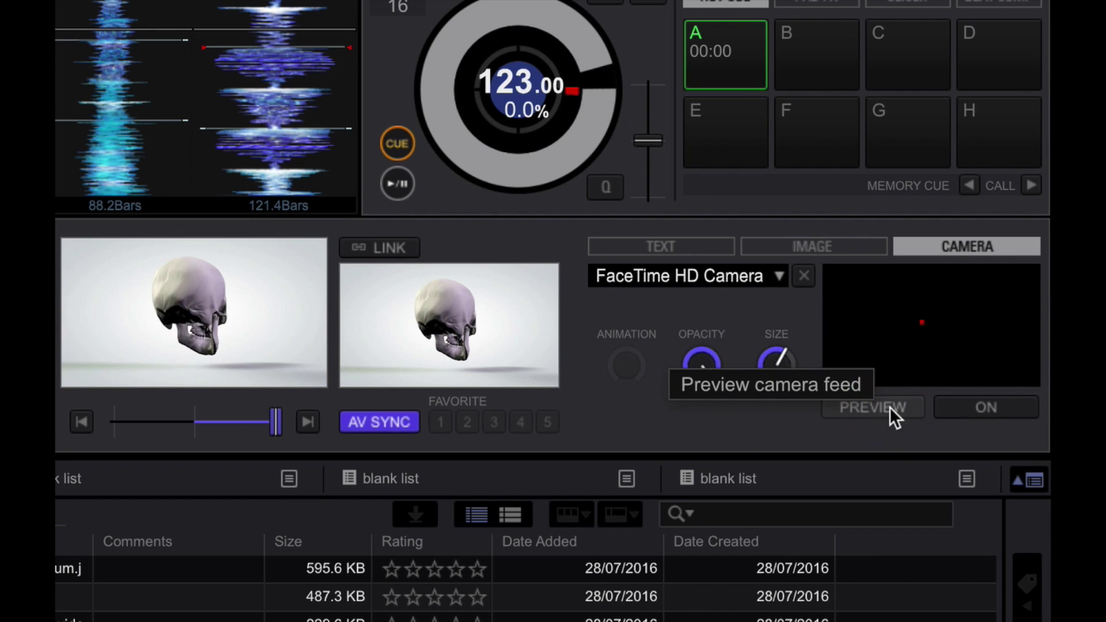